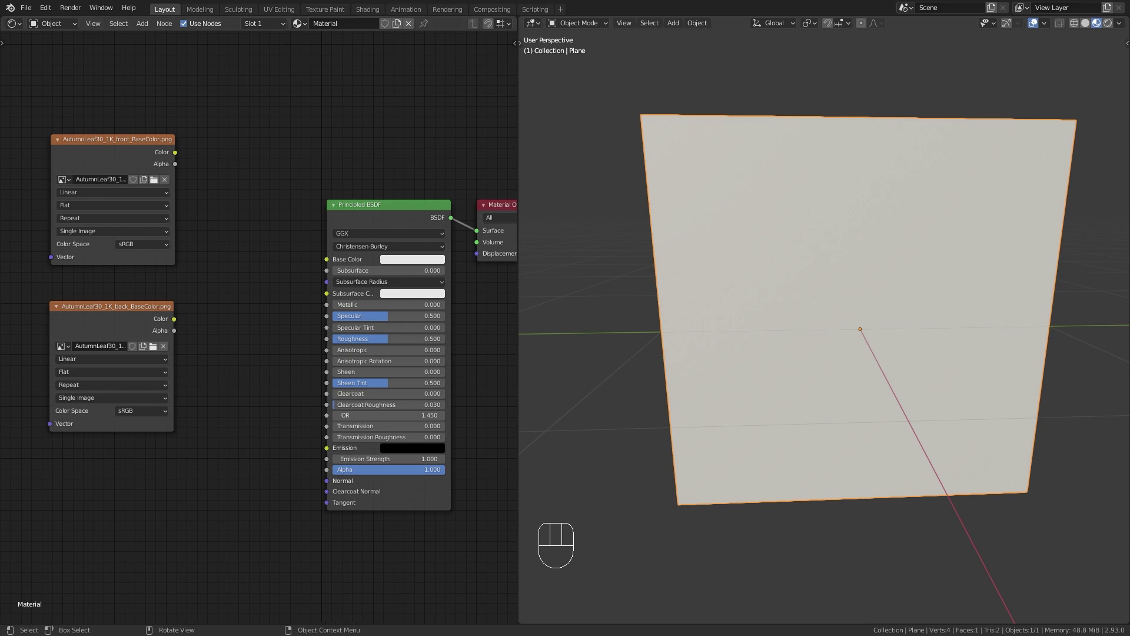
# Switch to the browser to review the front and back texture maps of Autumn Leaf 30, and return to Blender
pyautogui.hotkey('alt', 'Tab')
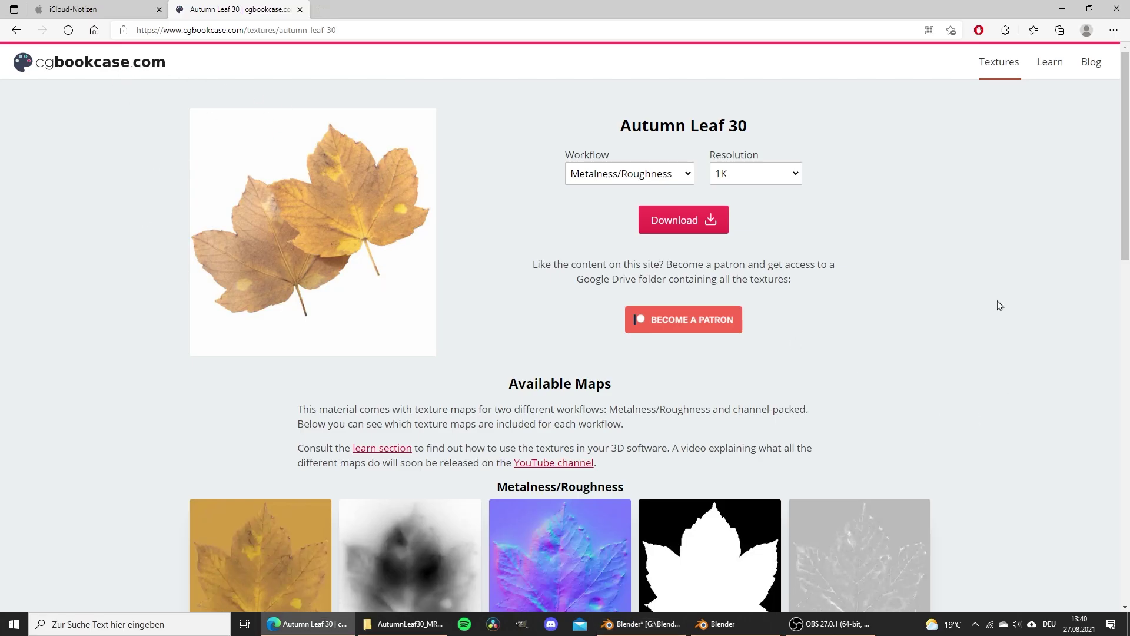
pyautogui.scroll(-5, 999, 305)
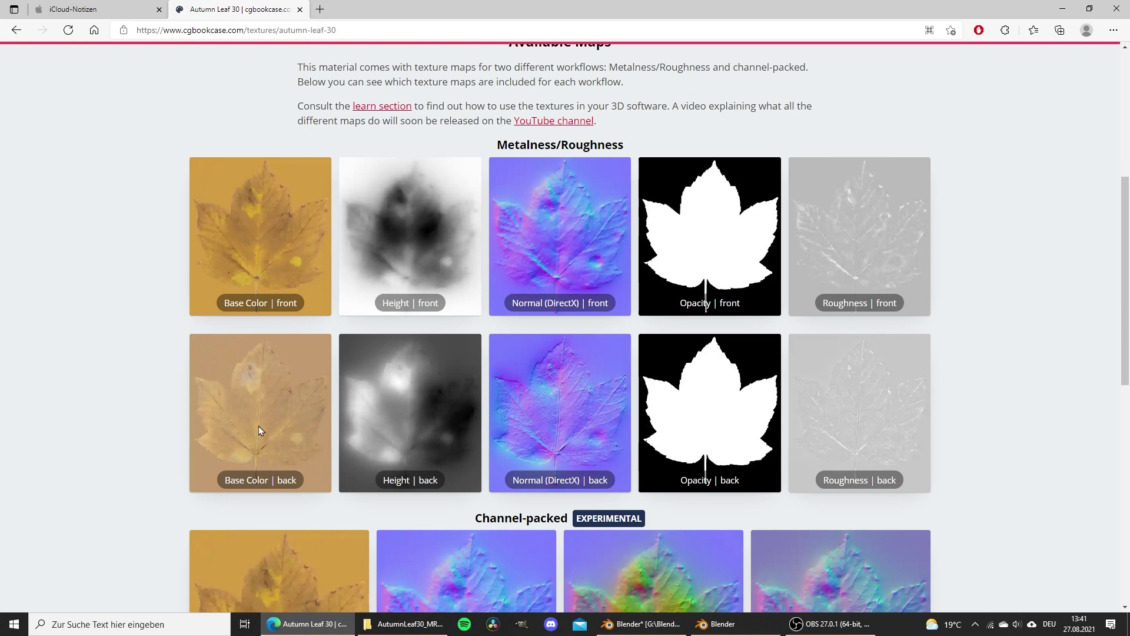
pyautogui.scroll(5, 895, 353)
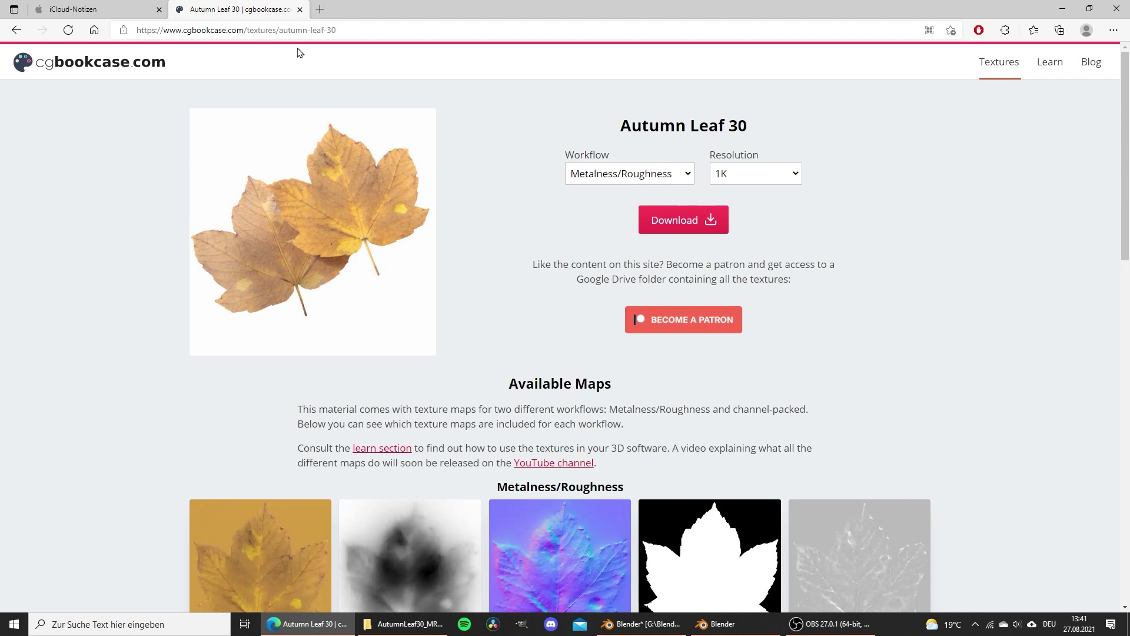
pyautogui.click(385, 34)
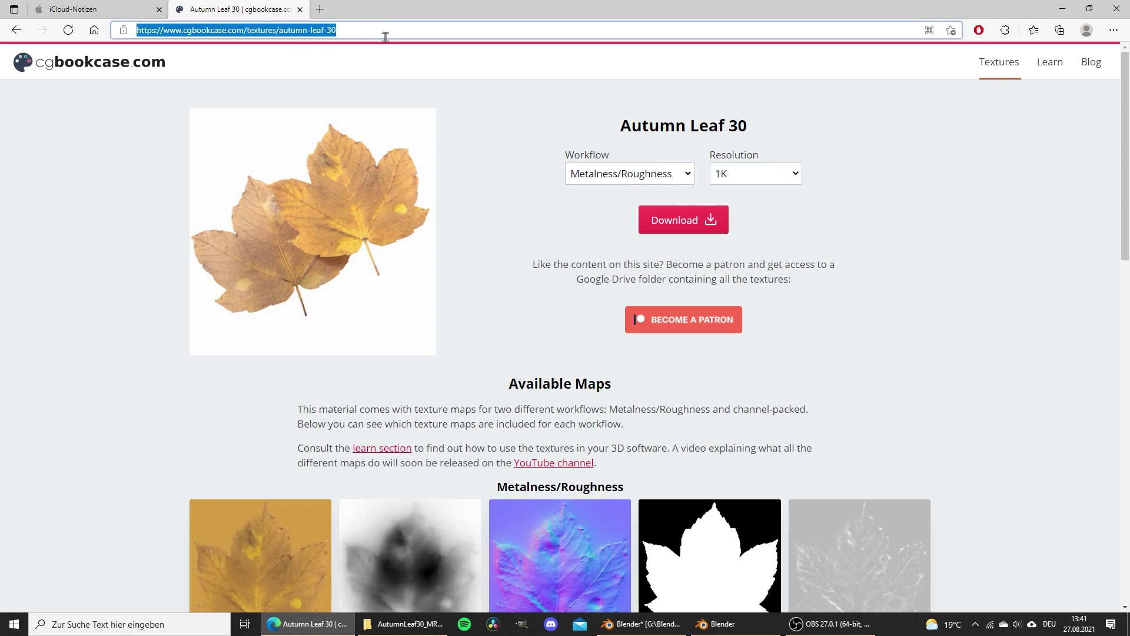
pyautogui.click(934, 321)
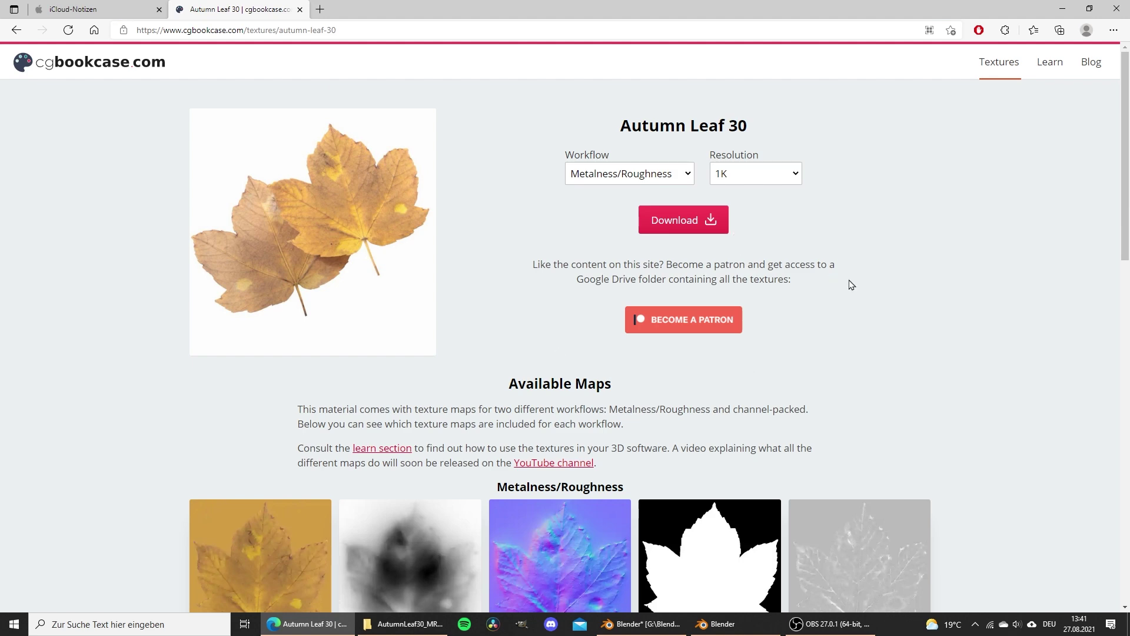
pyautogui.click(640, 623)
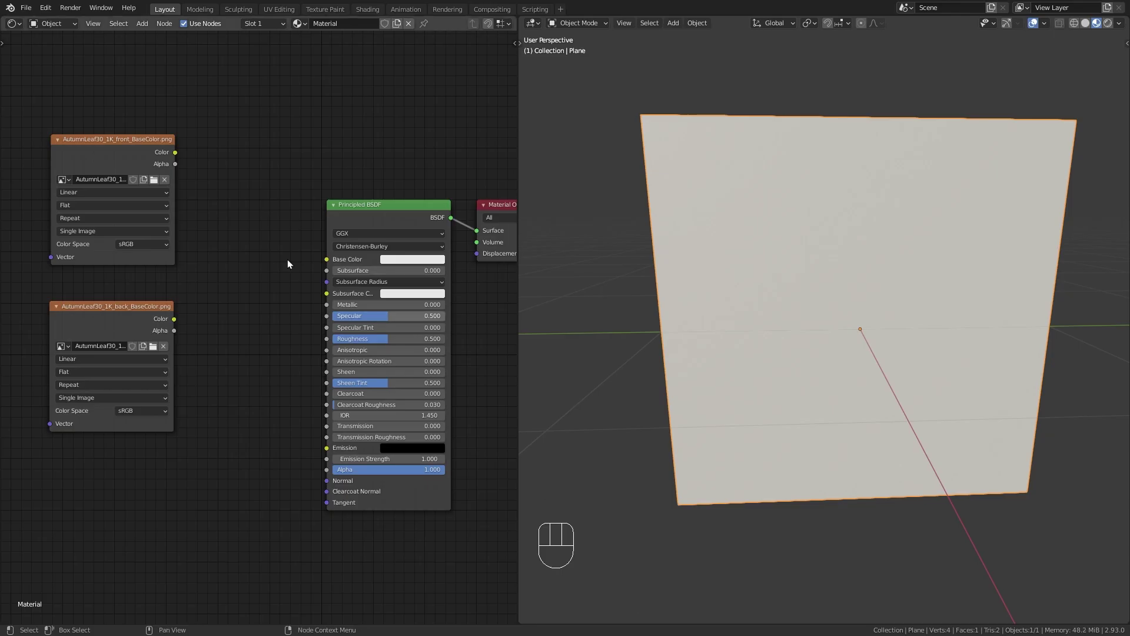
# Preview the front BaseColor texture on the plane, followed by the back BaseColor texture, from the same side
pyautogui.moveTo(223, 184); pyautogui.dragTo(232, 238, button='middle')
pyautogui.moveTo(158, 199); pyautogui.dragTo(154, 148)
pyautogui.keyDown('ctrl'); pyautogui.keyDown('shift'); pyautogui.click(165, 144); pyautogui.keyUp('shift'); pyautogui.keyUp('ctrl')
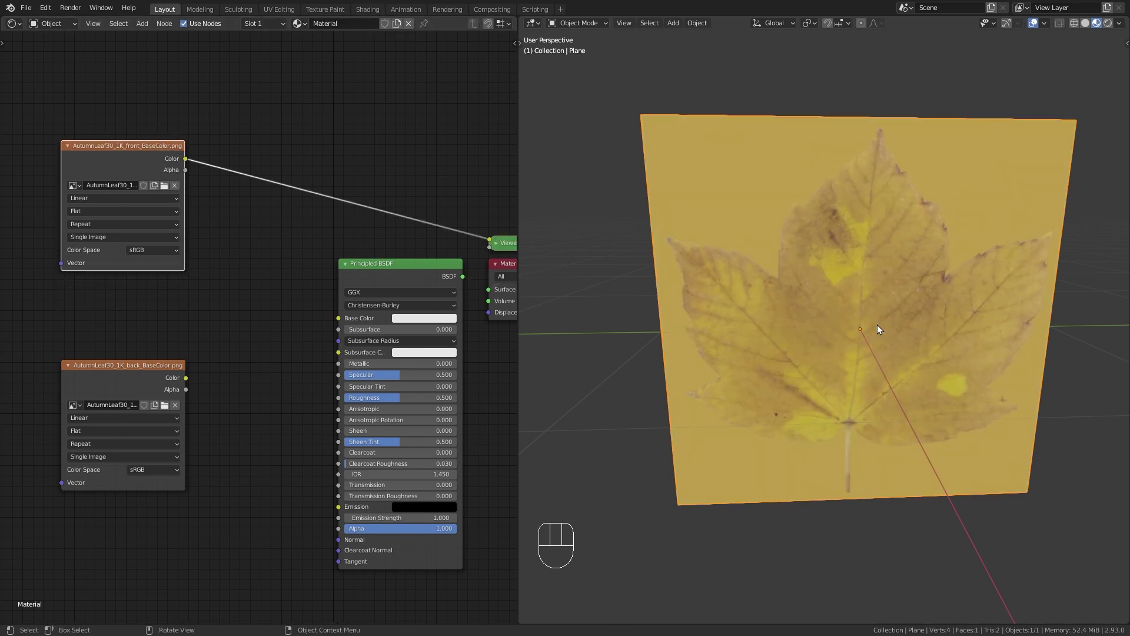
pyautogui.moveTo(832, 343); pyautogui.dragTo(848, 321, button='middle')
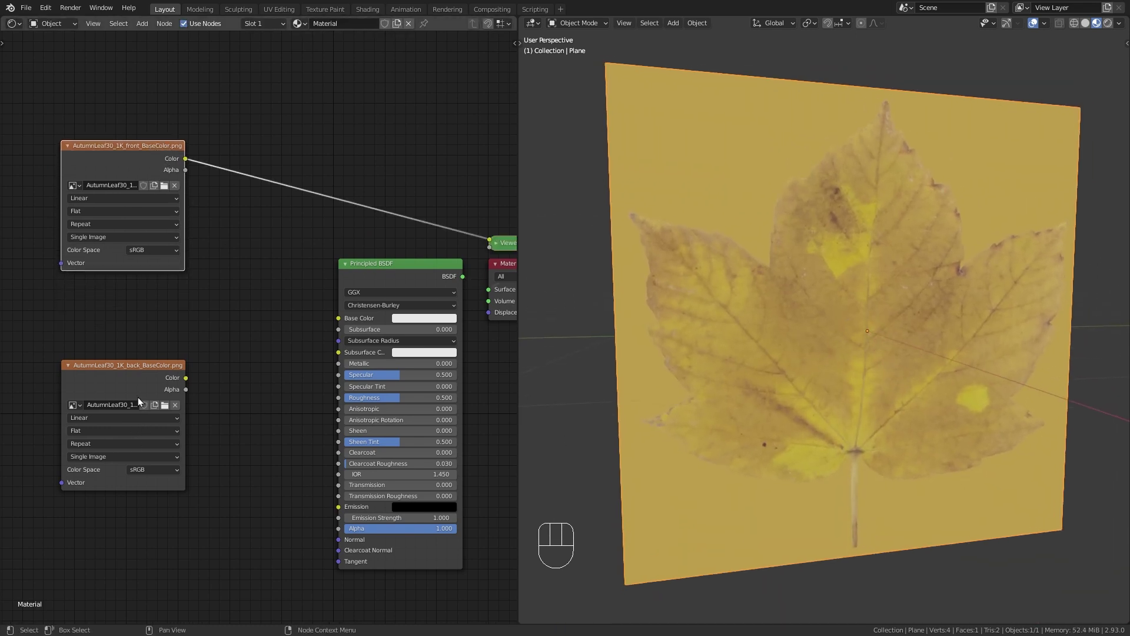
pyautogui.keyDown('ctrl'); pyautogui.keyDown('shift'); pyautogui.click(149, 388); pyautogui.keyUp('shift'); pyautogui.keyUp('ctrl')
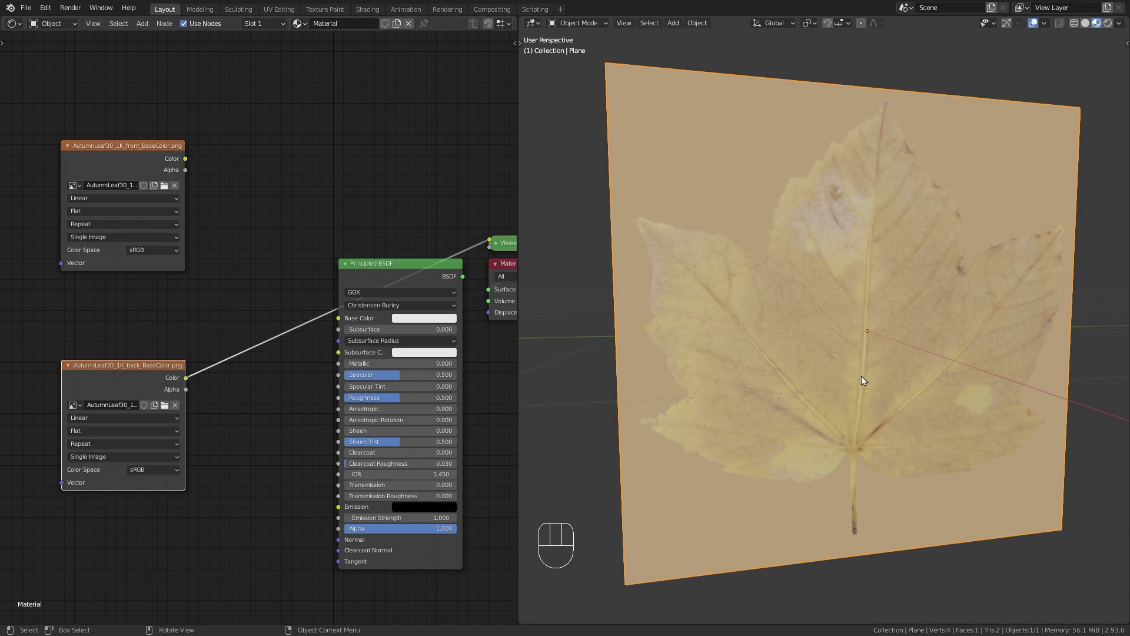
pyautogui.scroll(-3, 860, 379)
# Compare the front and back BaseColor previews while inspecting the plane from both of its sides
pyautogui.keyDown('ctrl'); pyautogui.keyDown('shift'); pyautogui.click(136, 157); pyautogui.keyUp('shift'); pyautogui.keyUp('ctrl')
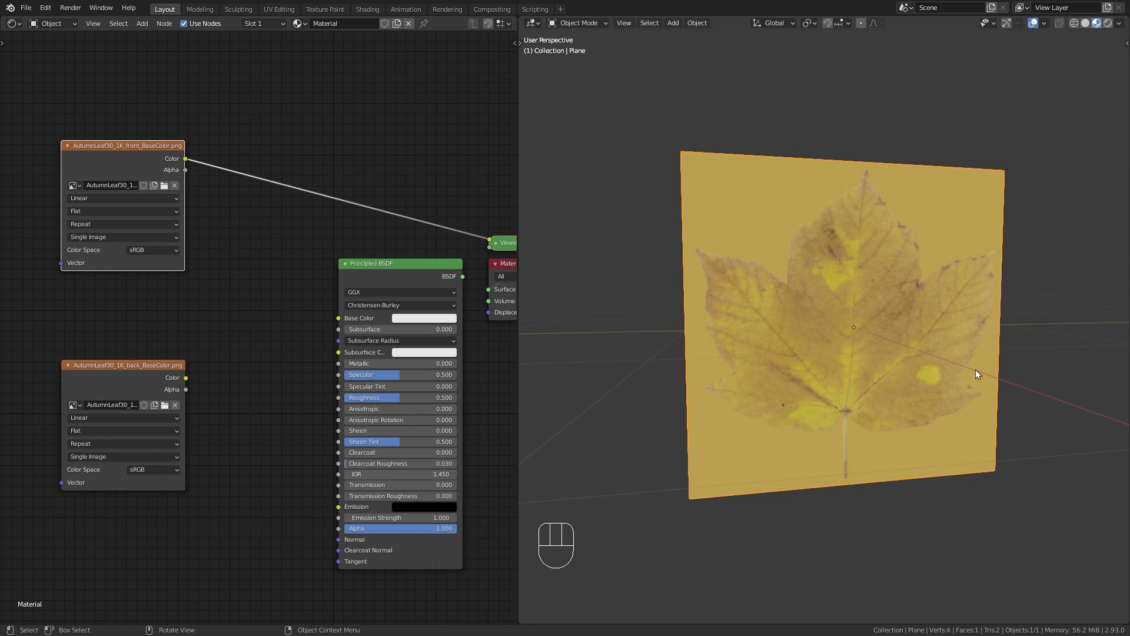
pyautogui.moveTo(829, 407); pyautogui.dragTo(853, 383, button='middle')
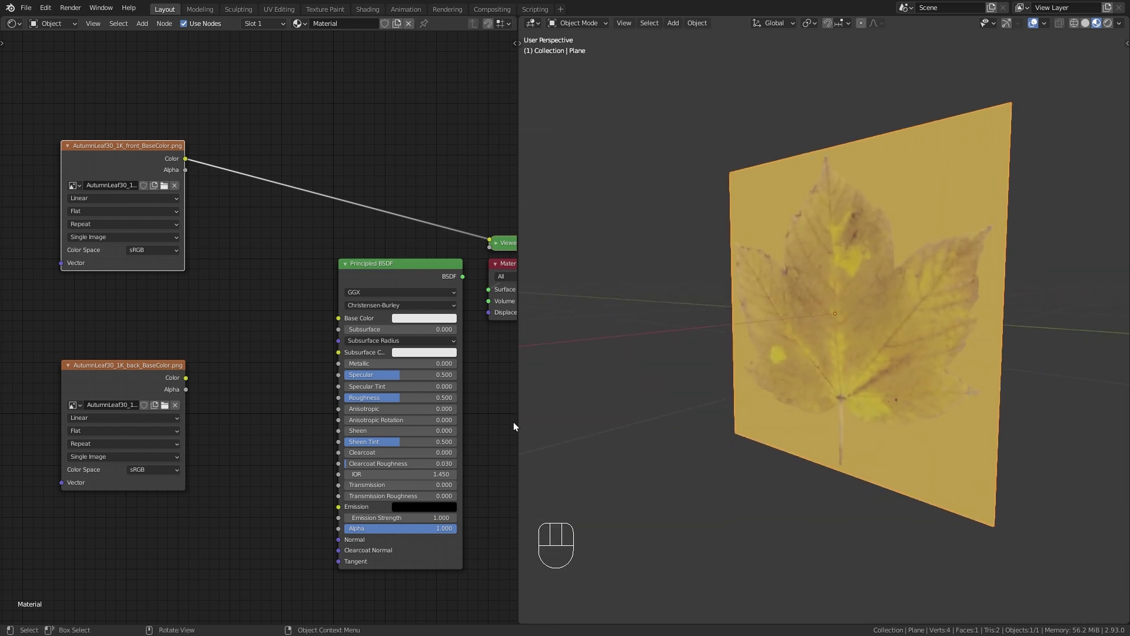
pyautogui.keyDown('ctrl'); pyautogui.keyDown('shift'); pyautogui.click(142, 370); pyautogui.keyUp('shift'); pyautogui.keyUp('ctrl')
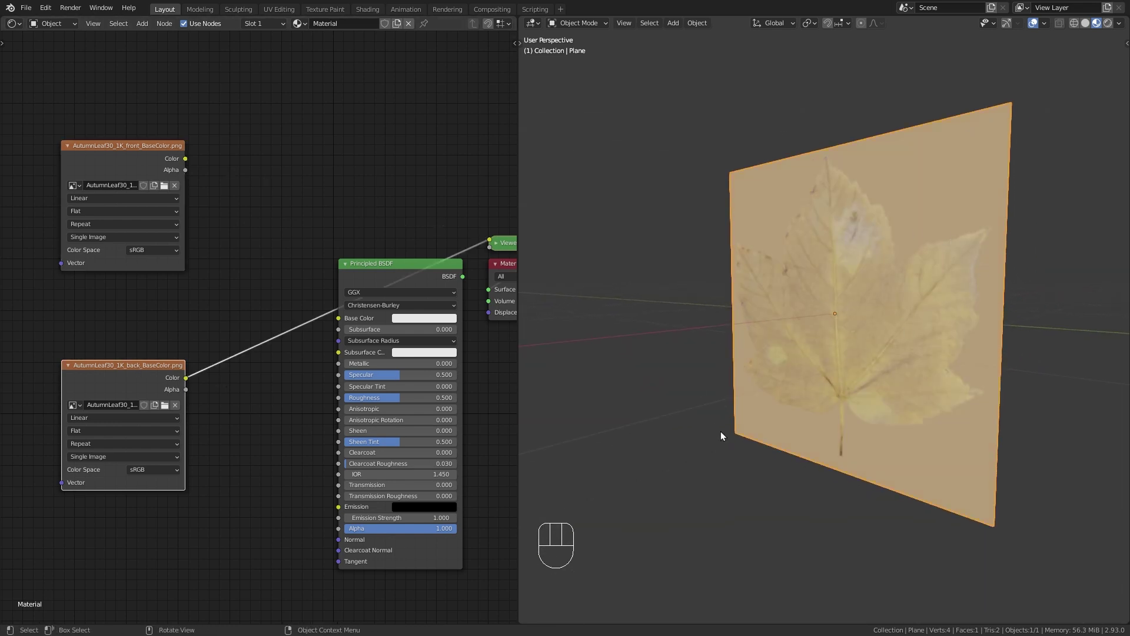
pyautogui.moveTo(852, 383); pyautogui.dragTo(913, 385, button='middle')
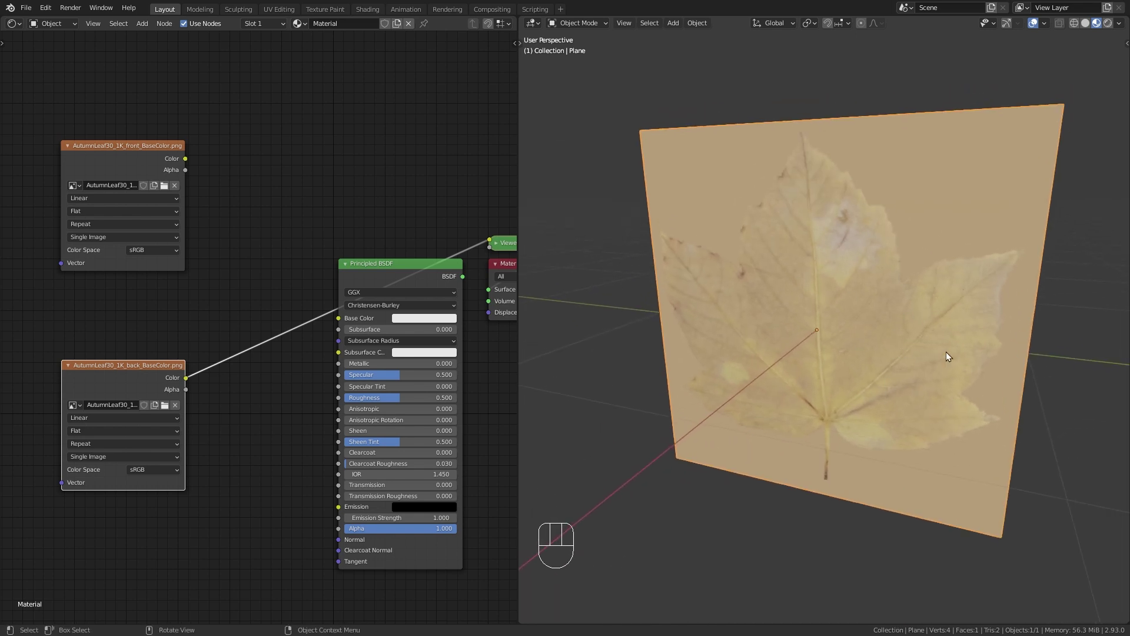
pyautogui.moveTo(945, 352); pyautogui.dragTo(806, 306, button='middle')
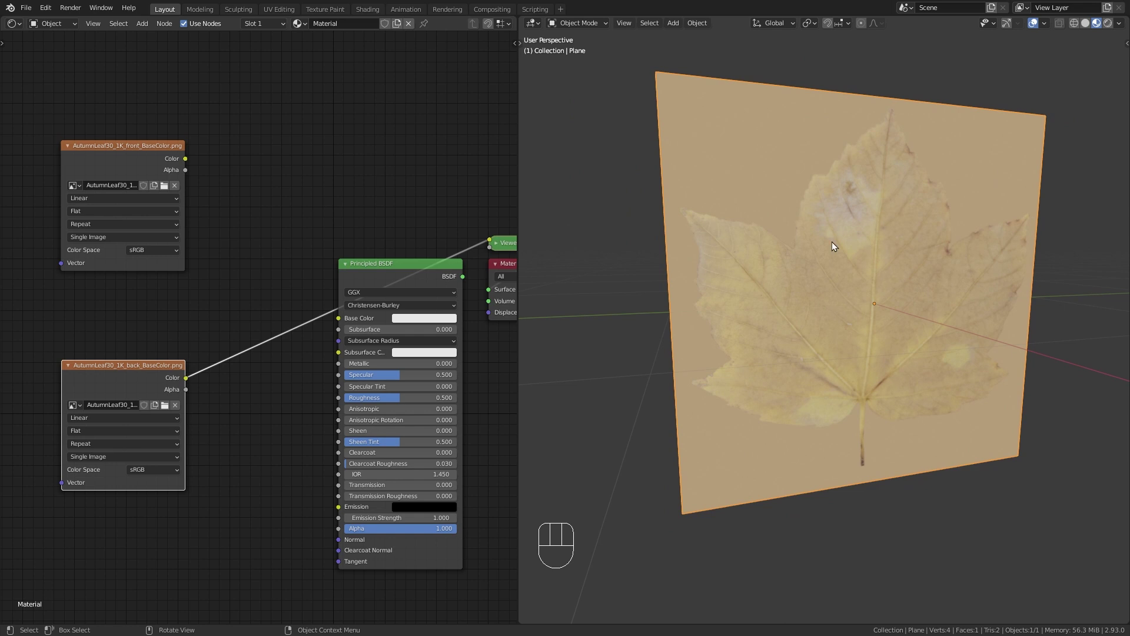
pyautogui.moveTo(712, 283); pyautogui.dragTo(825, 323, button='middle')
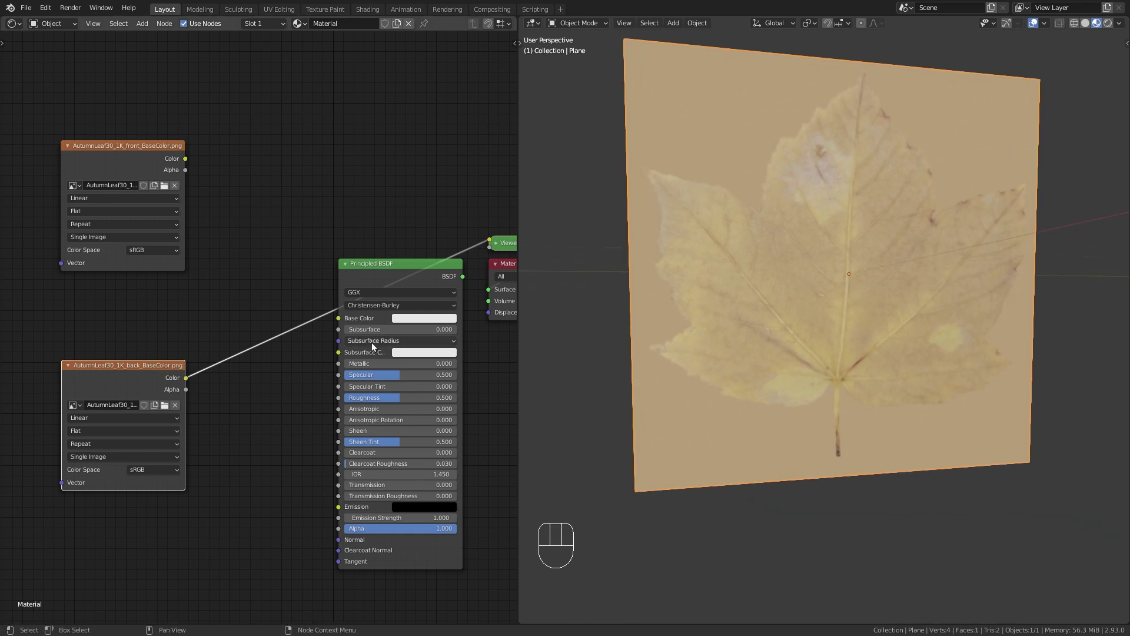
# Output the Principled BSDF to the Material Output again, raise that shader and lower the back BaseColor node to make room
pyautogui.keyDown('ctrl'); pyautogui.keyDown('shift'); pyautogui.click(424, 271); pyautogui.keyUp('shift'); pyautogui.keyUp('ctrl')
pyautogui.moveTo(397, 261); pyautogui.dragTo(353, 65)
pyautogui.scroll(-3, 250, 222)
pyautogui.moveTo(250, 222); pyautogui.dragTo(268, 177, button='middle')
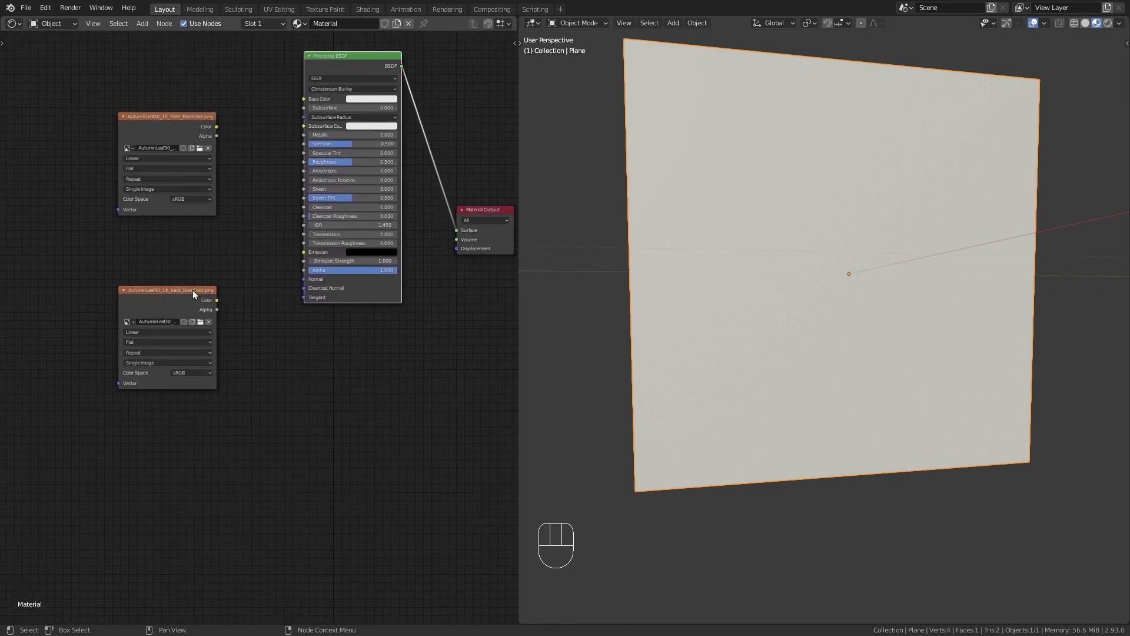
pyautogui.moveTo(193, 290); pyautogui.dragTo(186, 440)
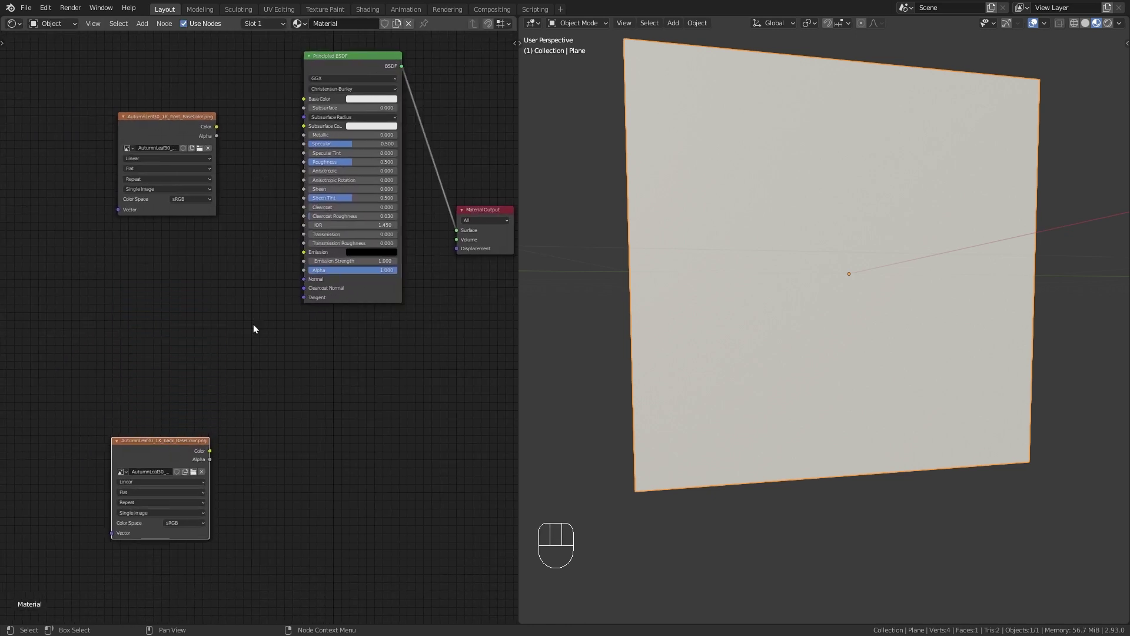
# Duplicate the Principled BSDF and place the copy beside the back BaseColor texture node
pyautogui.click(340, 68)
pyautogui.hotkey('shift', 'd')
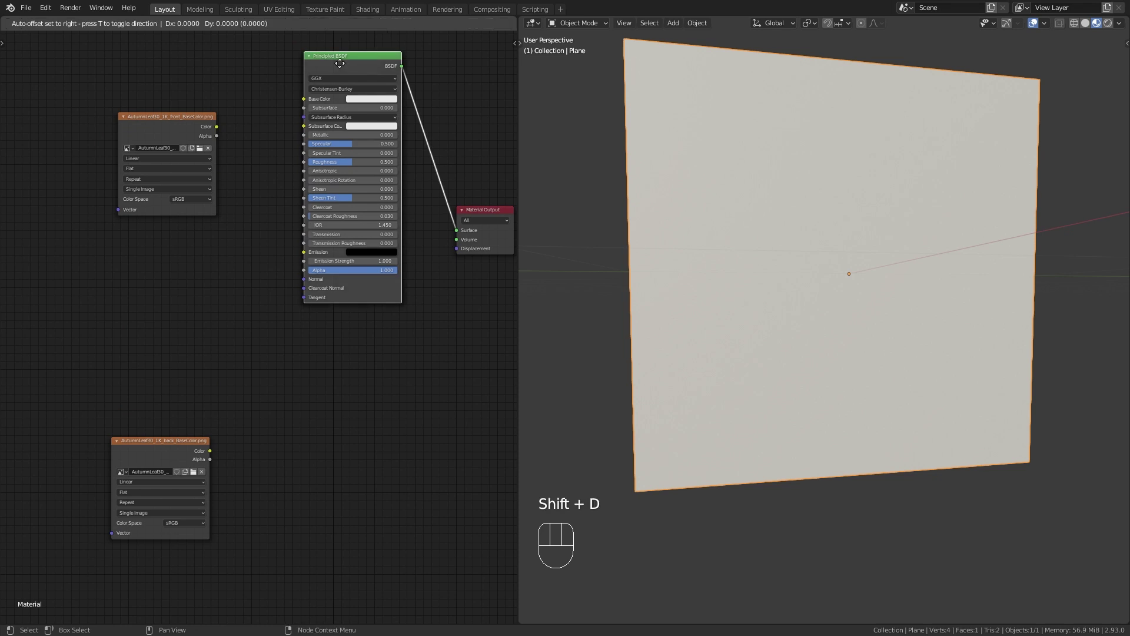
pyautogui.click(361, 396)
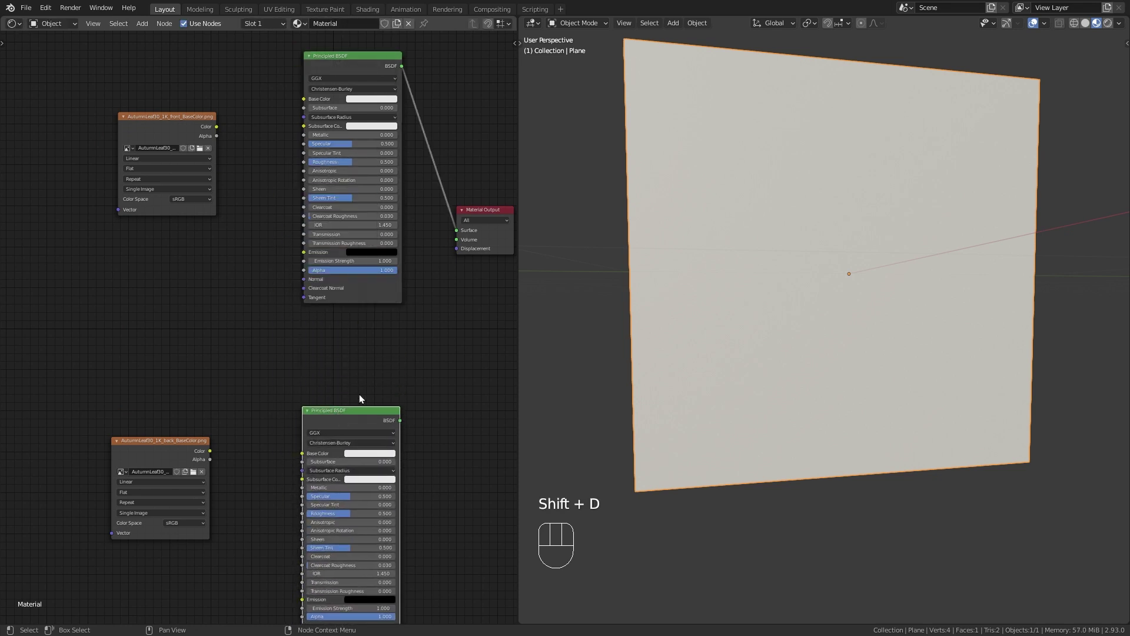
# Connect the back texture's Color to the duplicate Principled BSDF's Base Color, and the front texture's Color to the original's Base Color
pyautogui.moveTo(360, 396); pyautogui.dragTo(366, 215, button='middle')
pyautogui.scroll(3, 270, 385)
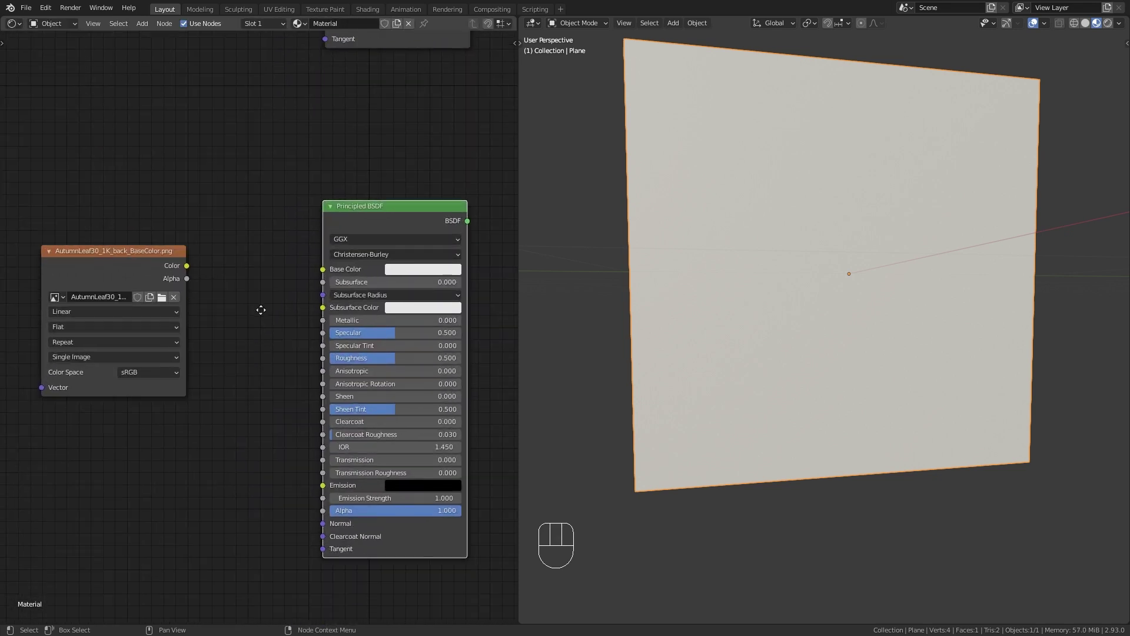
pyautogui.moveTo(181, 236); pyautogui.dragTo(327, 241)
pyautogui.moveTo(140, 227); pyautogui.dragTo(150, 201)
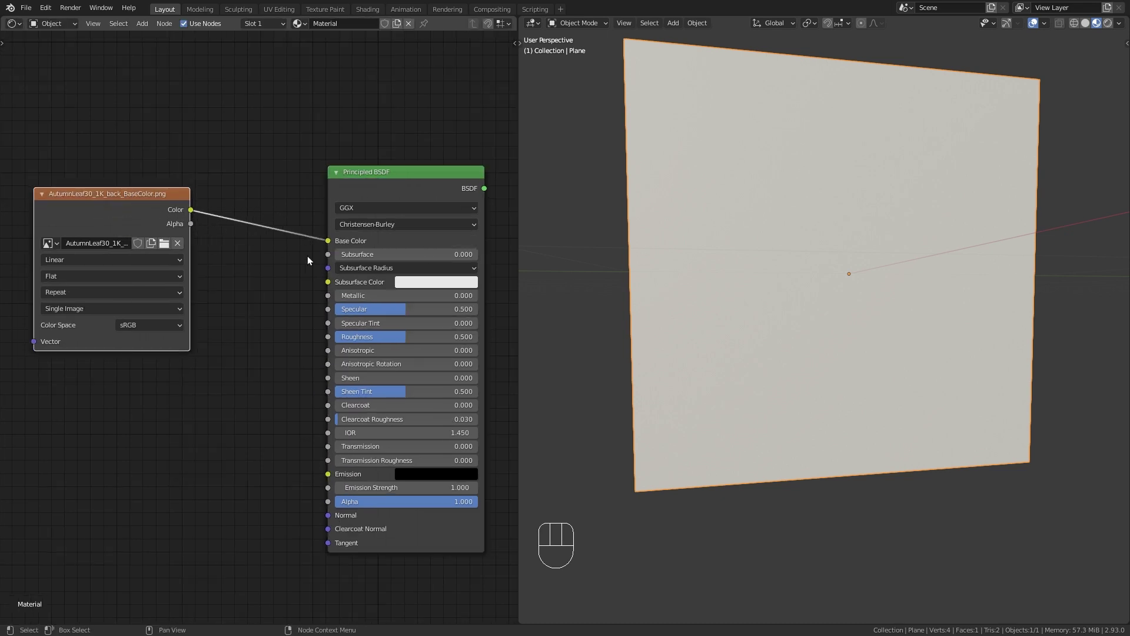
pyautogui.moveTo(324, 144); pyautogui.dragTo(289, 50, button='middle')
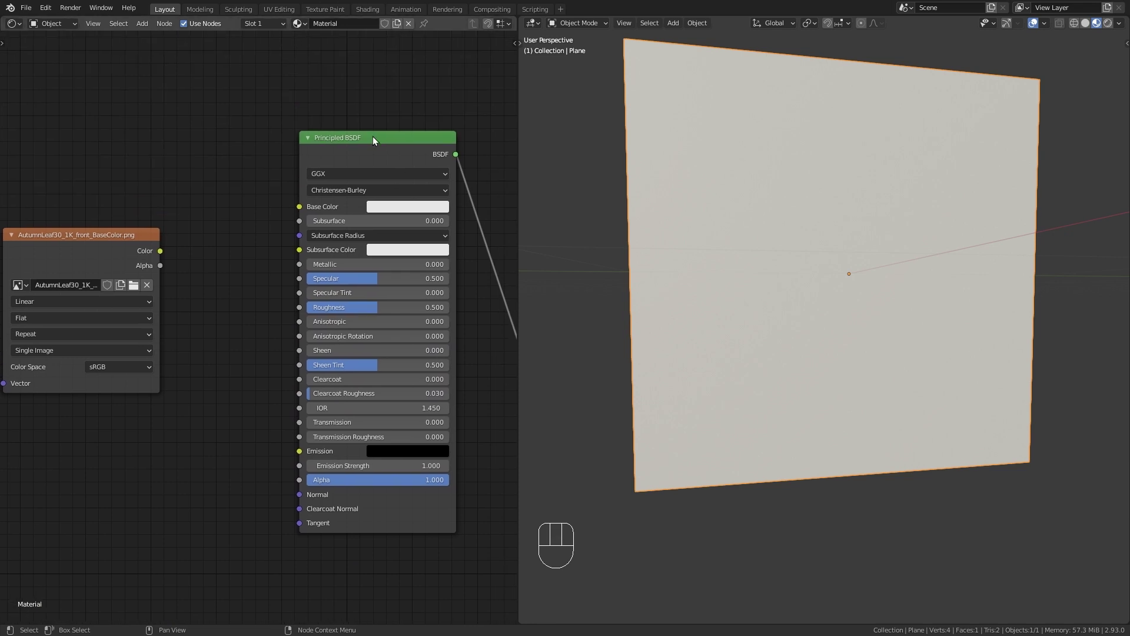
pyautogui.moveTo(372, 132); pyautogui.dragTo(377, 132)
pyautogui.moveTo(160, 250); pyautogui.dragTo(314, 214)
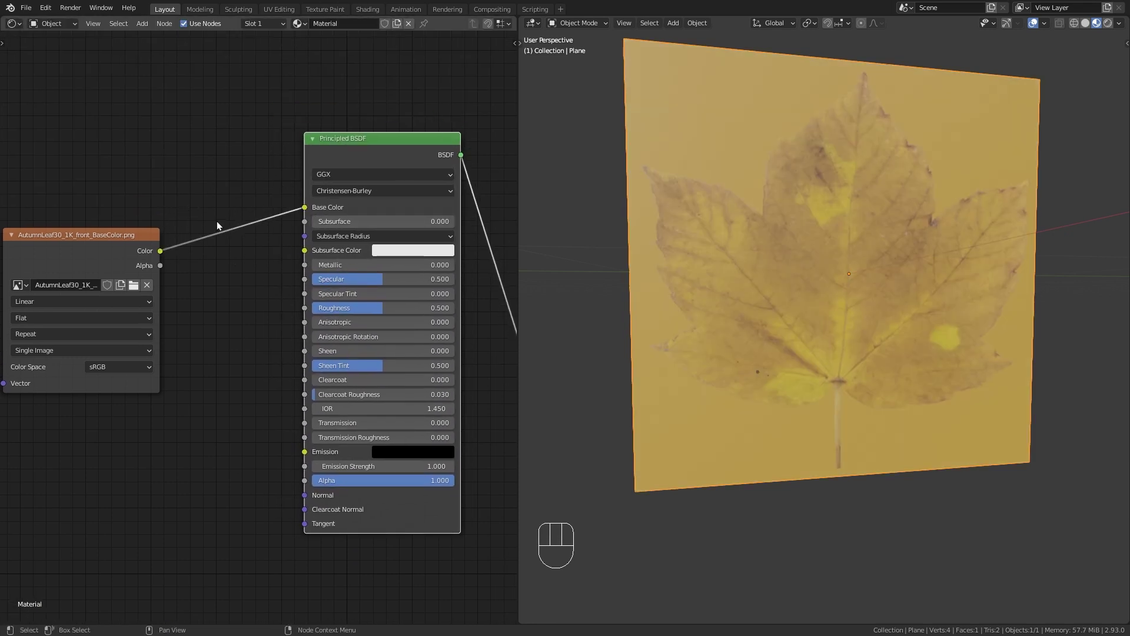
# Move the Material Output node farther from the two Principled BSDF nodes to leave space between them
pyautogui.scroll(-2, 216, 221)
pyautogui.moveTo(204, 212); pyautogui.dragTo(0, 129, button='middle')
pyautogui.scroll(-5, 355, 311)
pyautogui.moveTo(350, 276); pyautogui.dragTo(391, 218, button='middle')
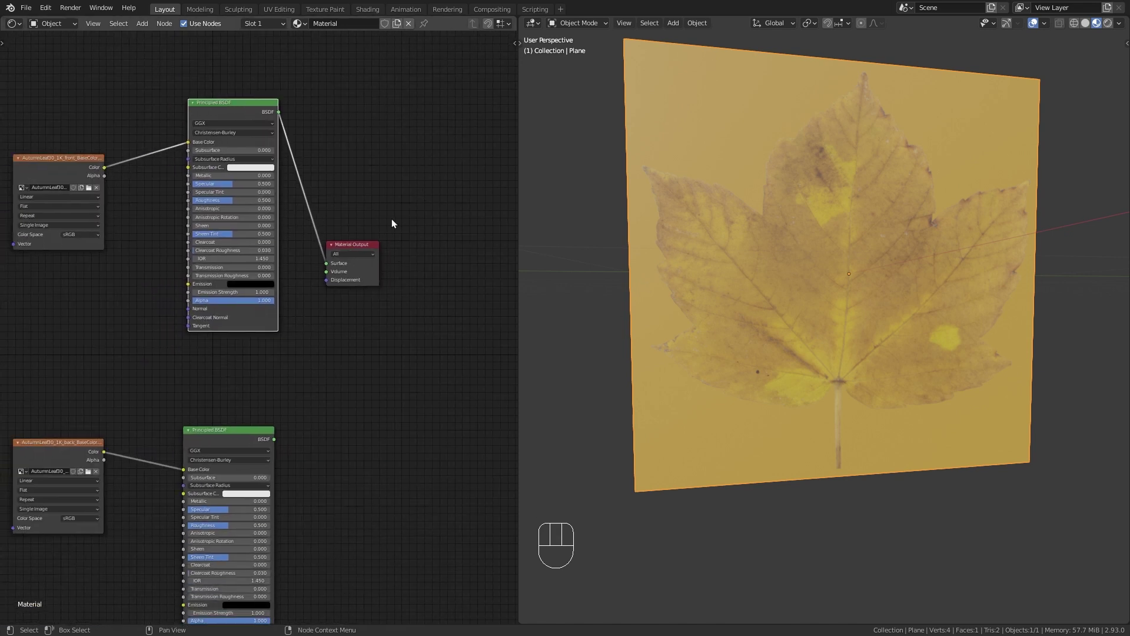
pyautogui.moveTo(359, 243); pyautogui.dragTo(485, 259)
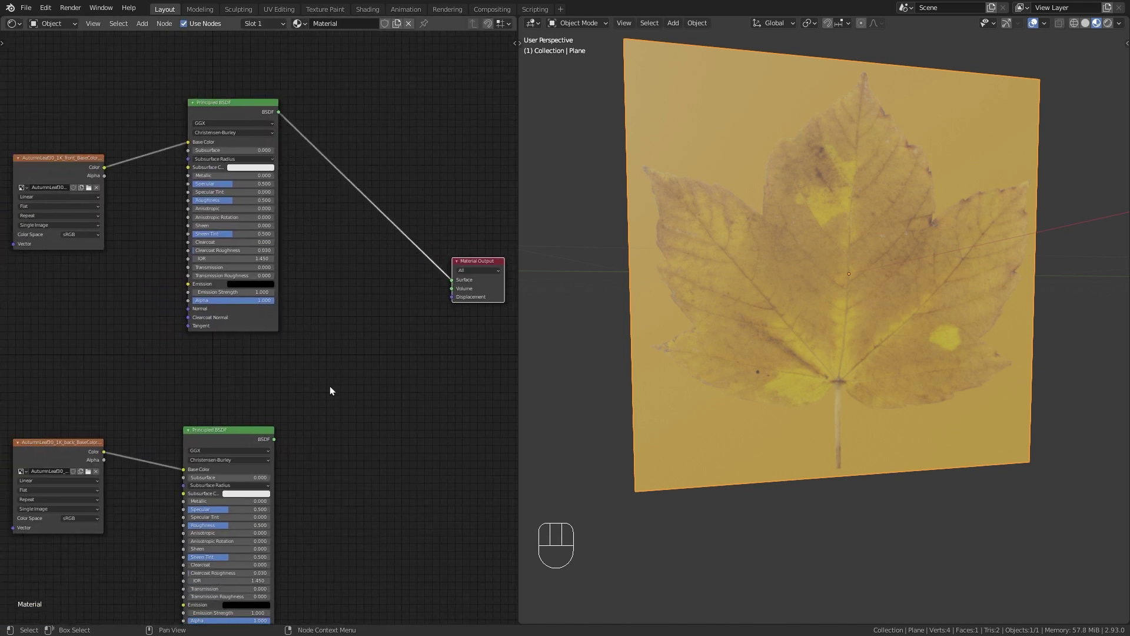
# Insert a Mix Shader between the front Principled BSDF and the Material Output, and connect the back Principled BSDF to its second Shader input
pyautogui.scroll(2, 330, 387)
pyautogui.moveTo(316, 384); pyautogui.dragTo(280, 424, button='middle')
pyautogui.hotkey('shift', 'a')
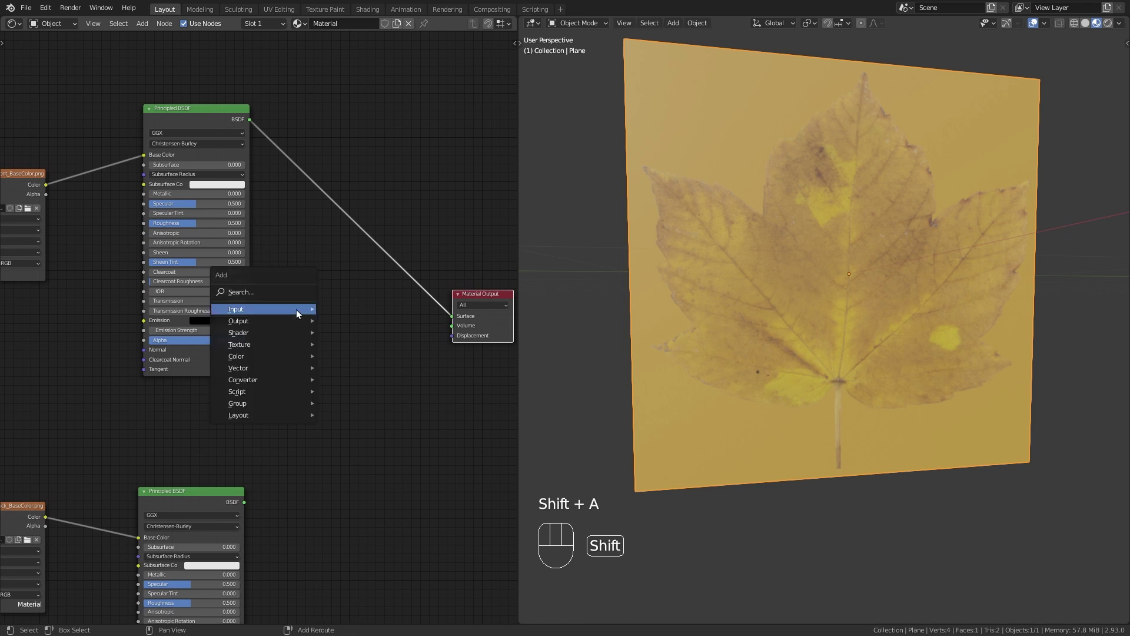
pyautogui.moveTo(245, 332)
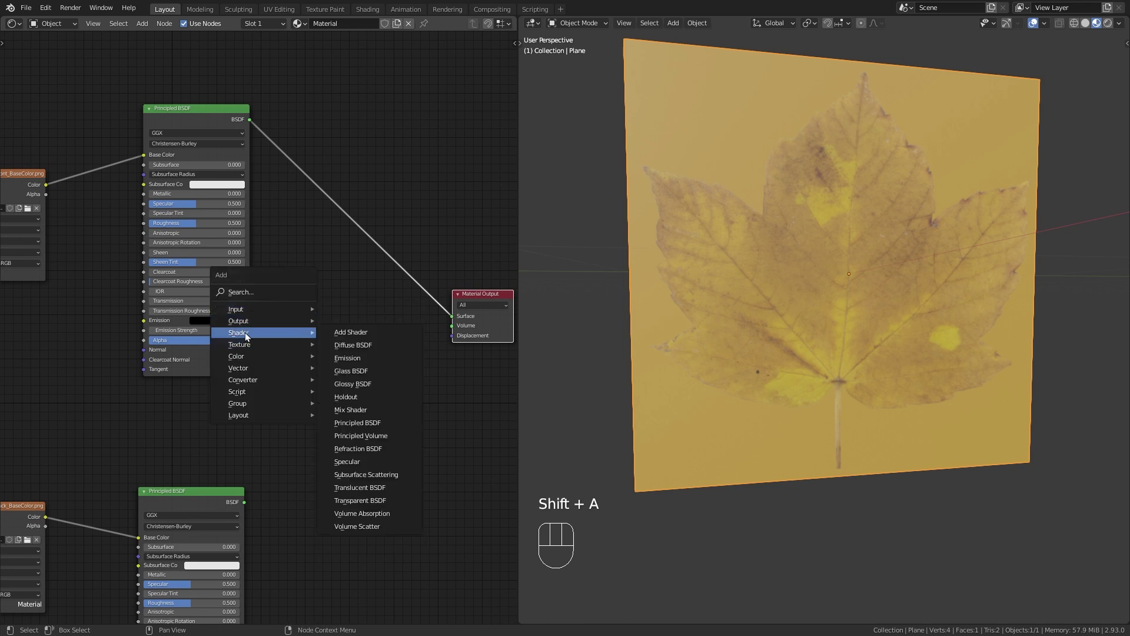
pyautogui.click(365, 410)
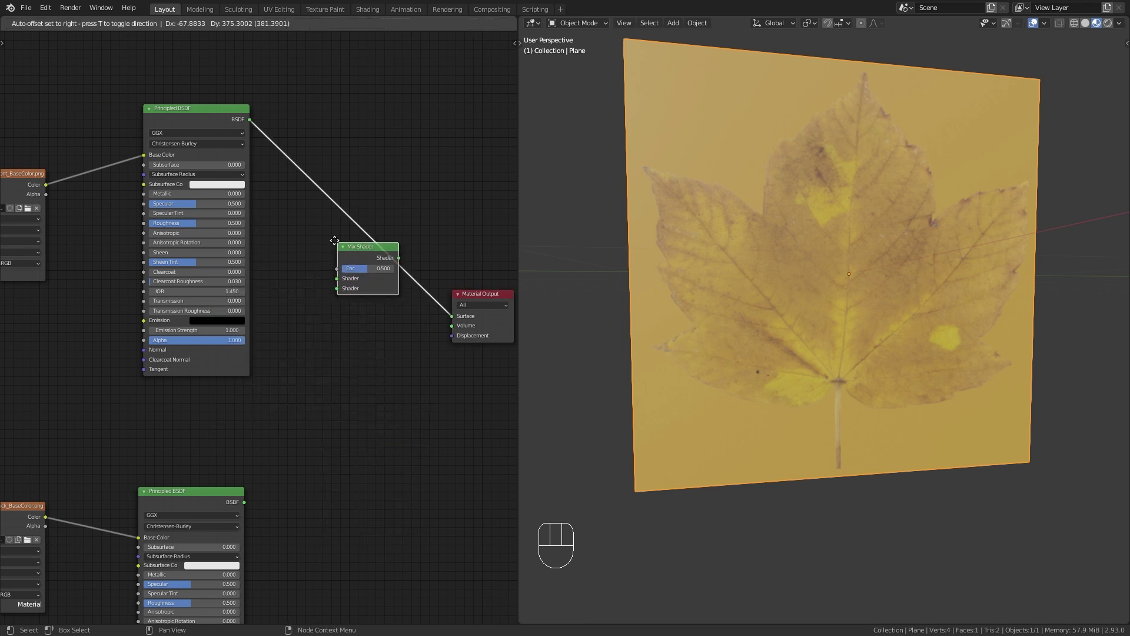
pyautogui.click(332, 238)
pyautogui.moveTo(243, 503); pyautogui.dragTo(335, 286)
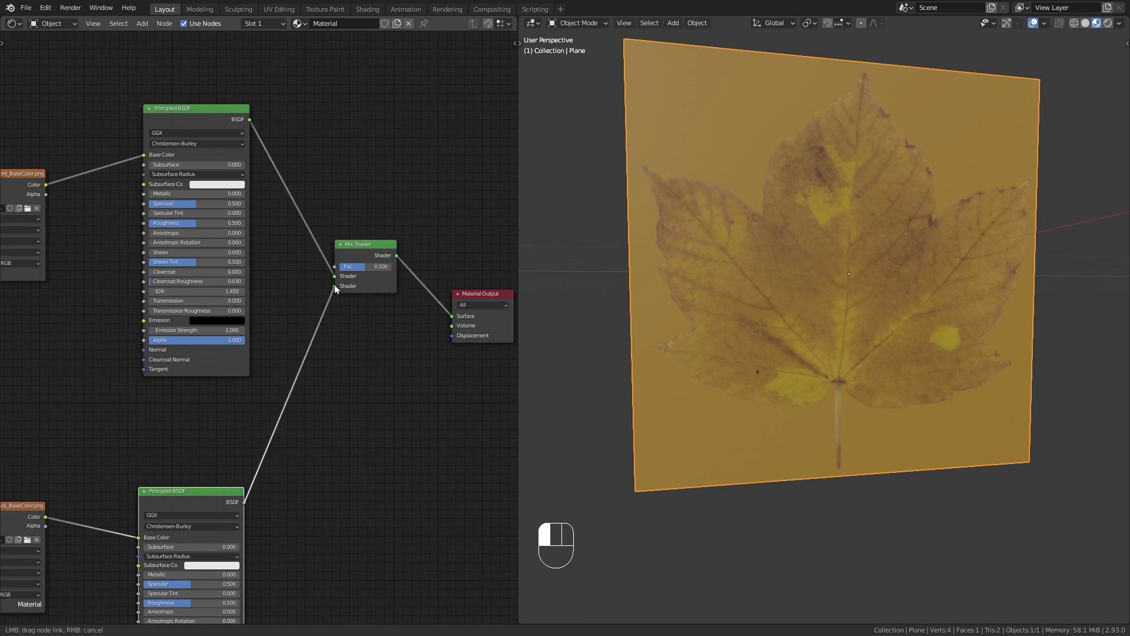
# Add a Geometry input node above the Mix Shader in the leaf material
pyautogui.moveTo(438, 190); pyautogui.dragTo(438, 227, button='middle')
pyautogui.scroll(2, 431, 249)
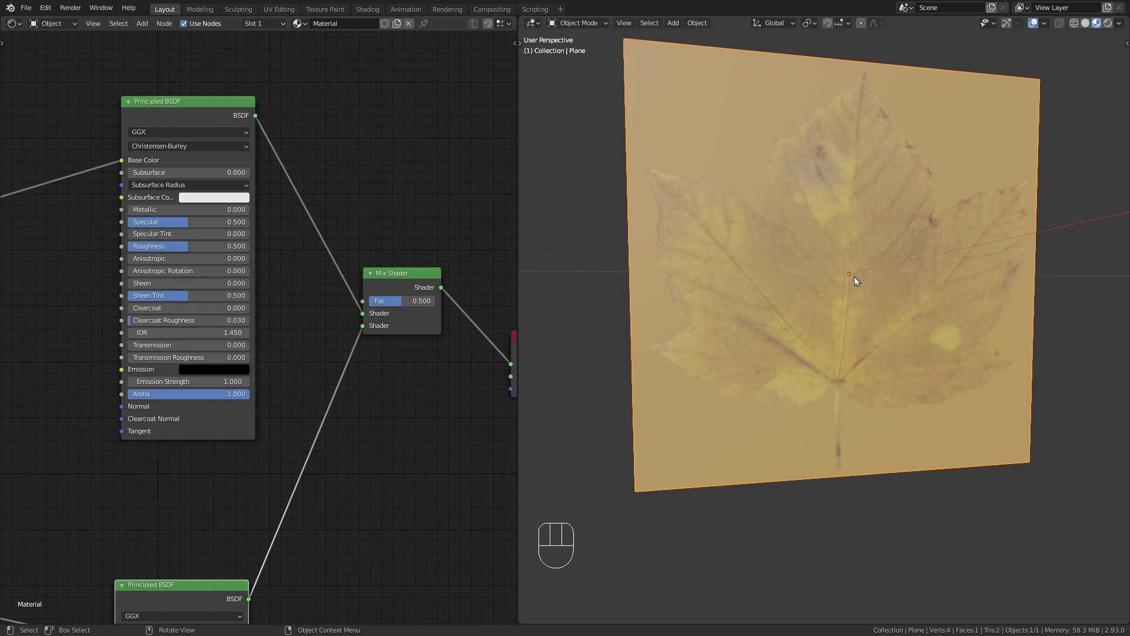
pyautogui.moveTo(855, 281); pyautogui.dragTo(917, 251, button='middle')
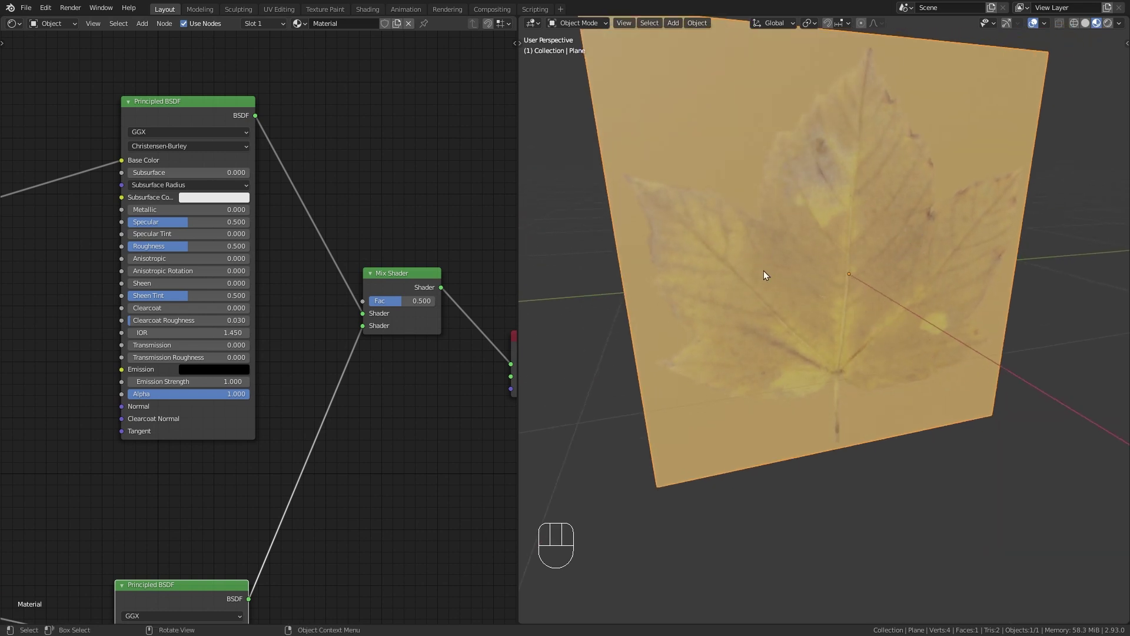
pyautogui.moveTo(764, 270); pyautogui.dragTo(712, 271, button='middle')
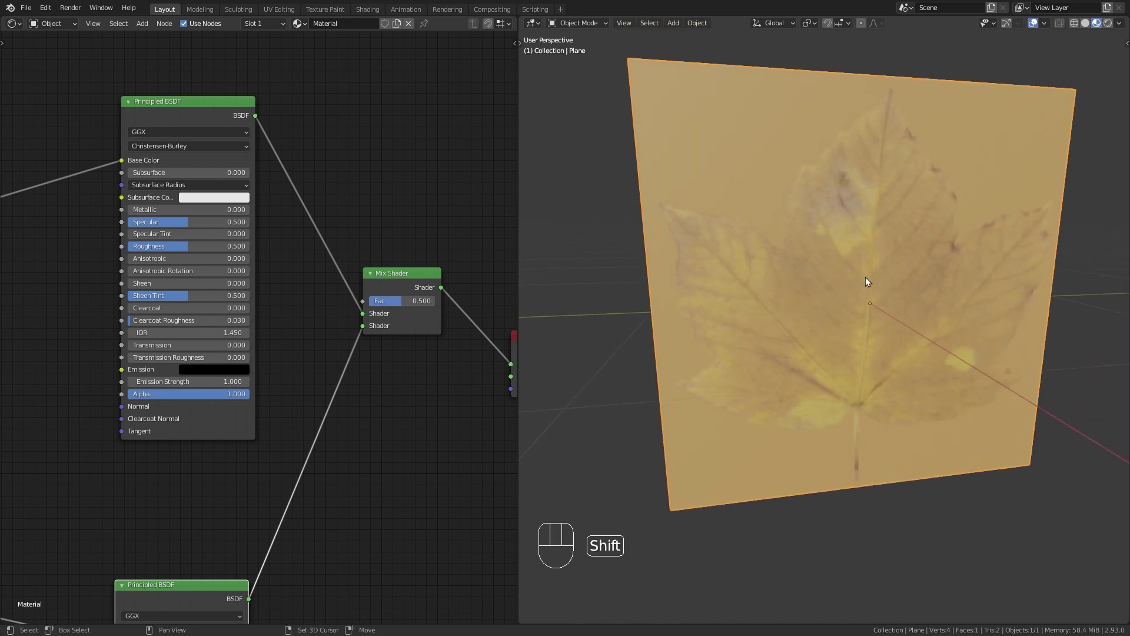
pyautogui.keyDown('shift'); pyautogui.moveTo(865, 281); pyautogui.dragTo(863, 327, button='middle'); pyautogui.keyUp('shift')
pyautogui.moveTo(441, 176); pyautogui.dragTo(348, 261, button='middle')
pyautogui.hotkey('shift', 'a')
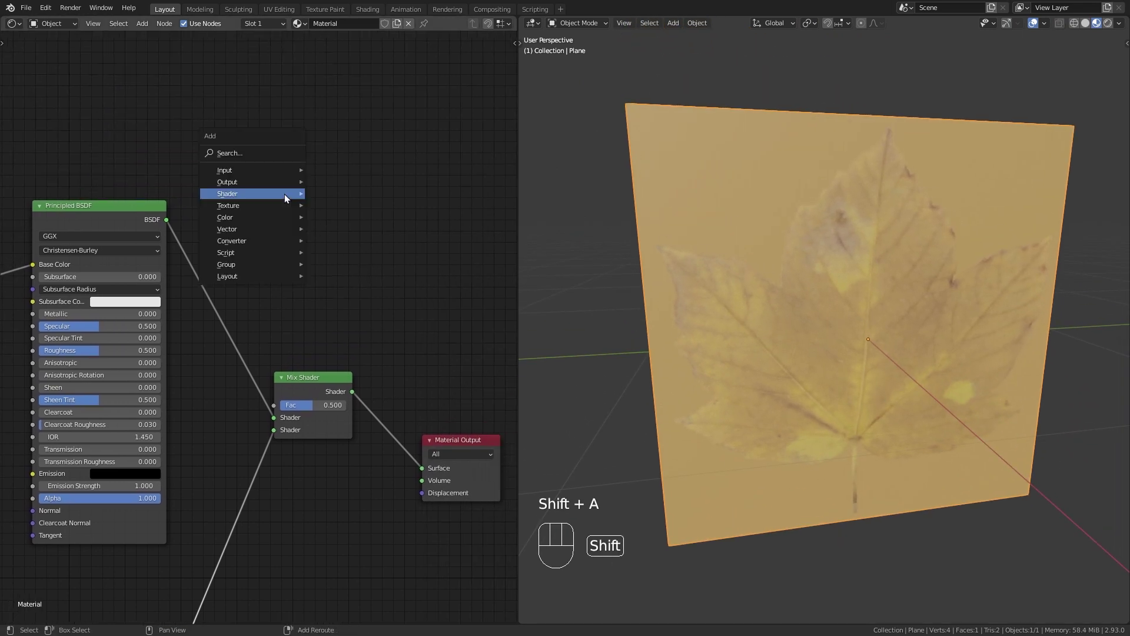
pyautogui.moveTo(281, 170)
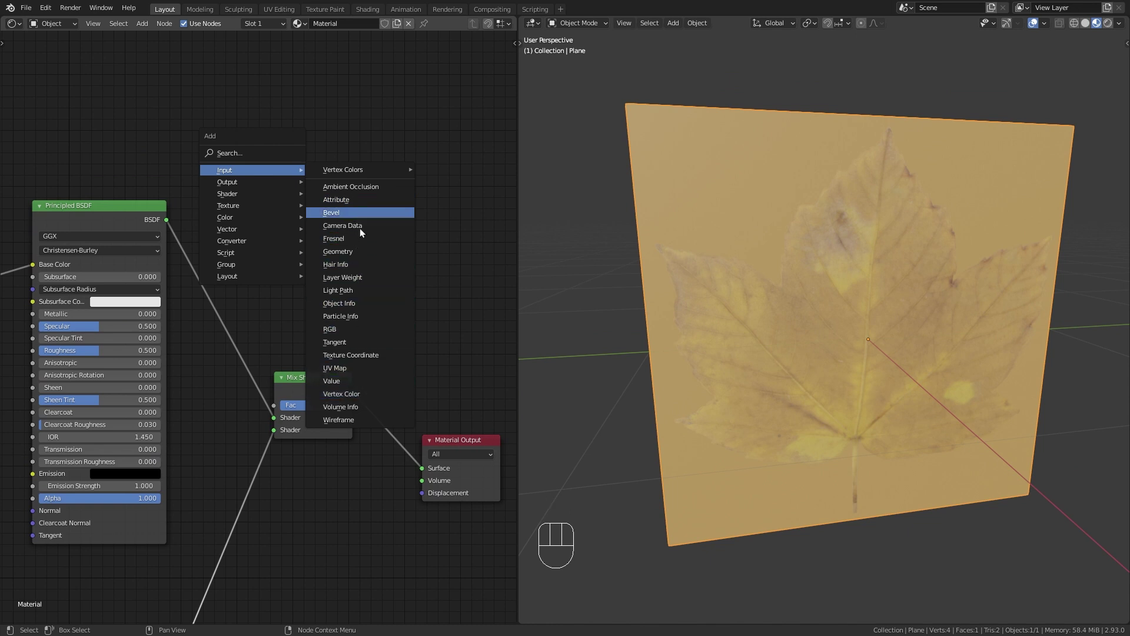
pyautogui.click(353, 250)
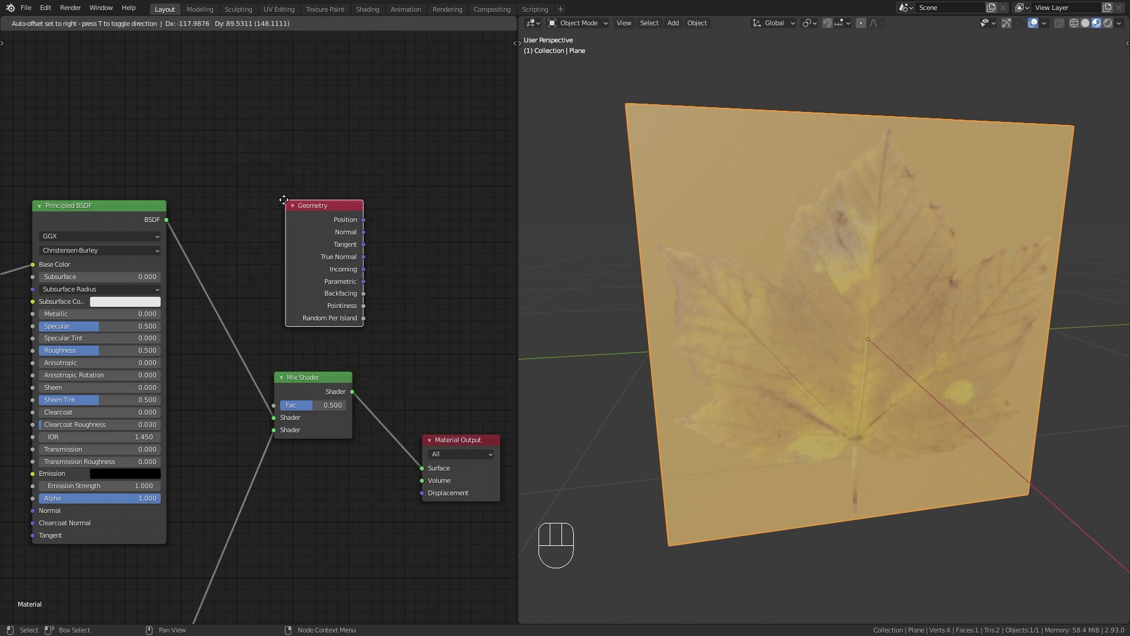
pyautogui.click(274, 198)
# Preview the Geometry node's outputs through to Backfacing and inspect that output on both sides of the plane
pyautogui.keyDown('ctrl'); pyautogui.keyDown('shift'); pyautogui.click(313, 256); pyautogui.keyUp('shift'); pyautogui.keyUp('ctrl')
pyautogui.keyDown('ctrl'); pyautogui.keyDown('shift'); pyautogui.click(312, 255); pyautogui.keyUp('shift'); pyautogui.keyUp('ctrl')
pyautogui.keyDown('ctrl'); pyautogui.keyDown('shift'); pyautogui.click(312, 256); pyautogui.keyUp('shift'); pyautogui.keyUp('ctrl')
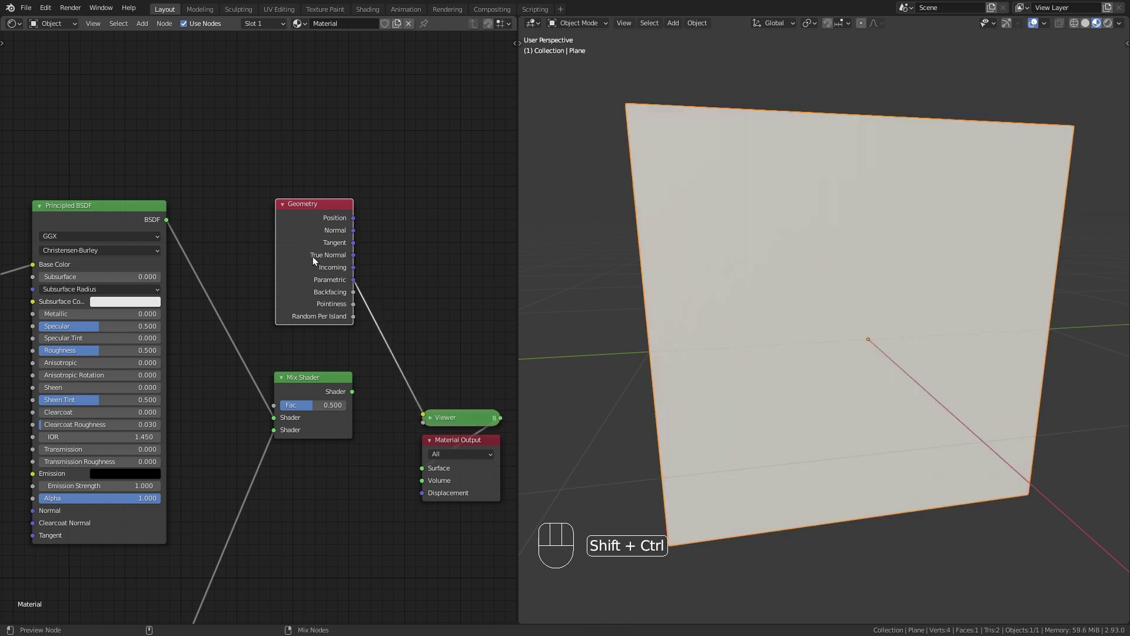
pyautogui.keyDown('ctrl'); pyautogui.keyDown('shift'); pyautogui.click(312, 256); pyautogui.keyUp('shift'); pyautogui.keyUp('ctrl')
pyautogui.moveTo(897, 362); pyautogui.dragTo(927, 343, button='middle')
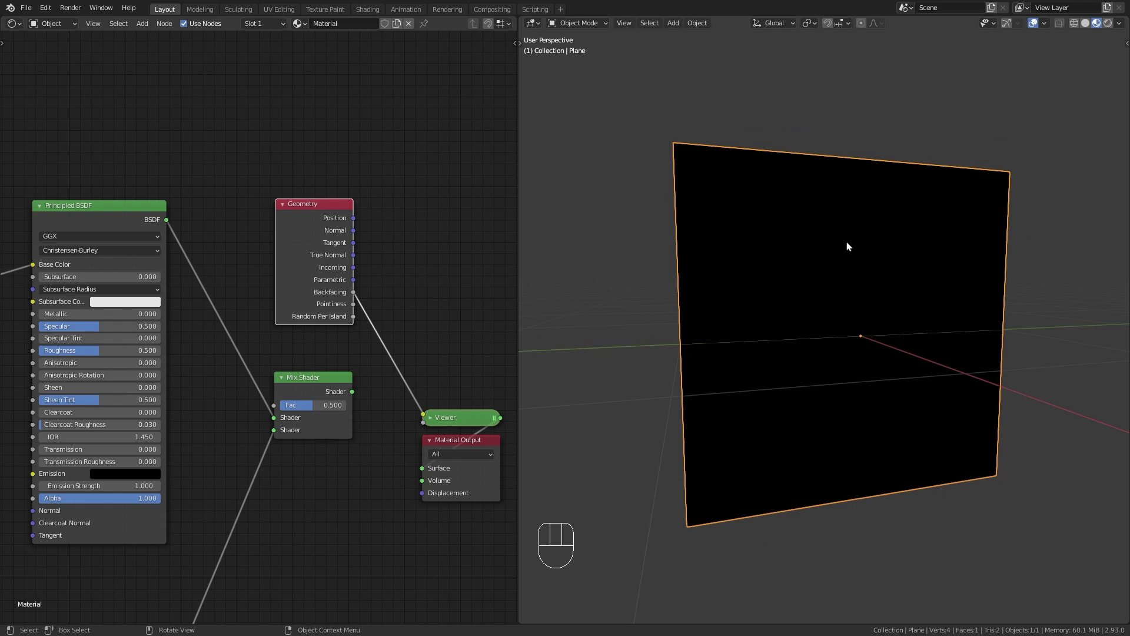
pyautogui.moveTo(755, 377); pyautogui.dragTo(781, 288, button='middle')
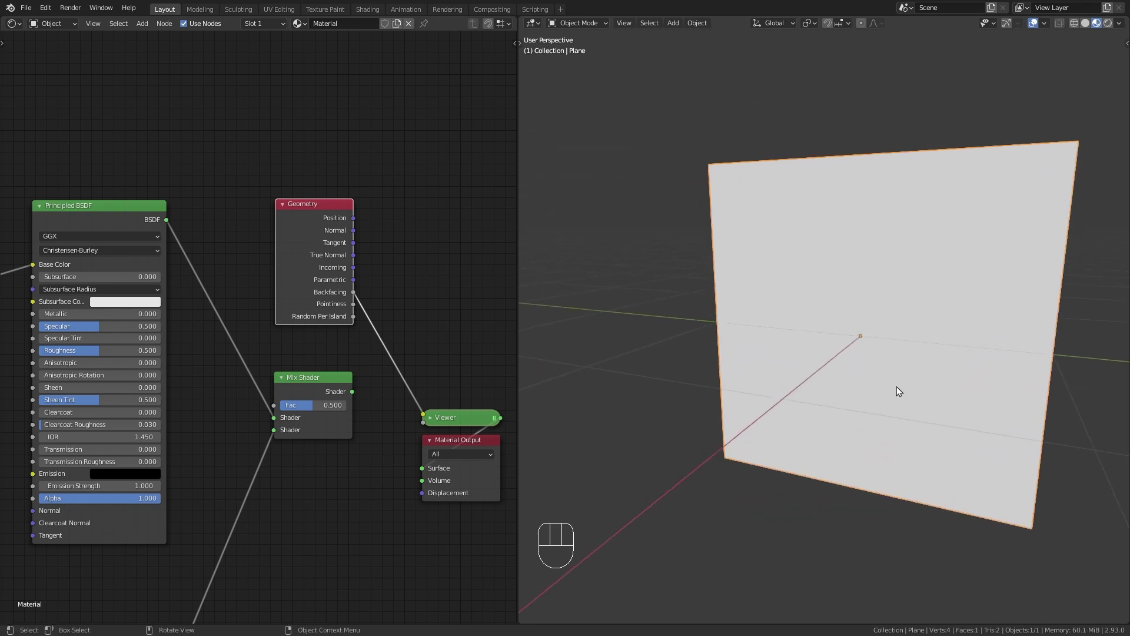
pyautogui.moveTo(896, 386); pyautogui.dragTo(683, 380, button='middle')
# Connect the Geometry node's Backfacing output to the Mix Shader's Fac, and preview the Mix Shader on both sides of the plane
pyautogui.scroll(1, 353, 376)
pyautogui.moveTo(352, 373); pyautogui.dragTo(368, 311, button='middle')
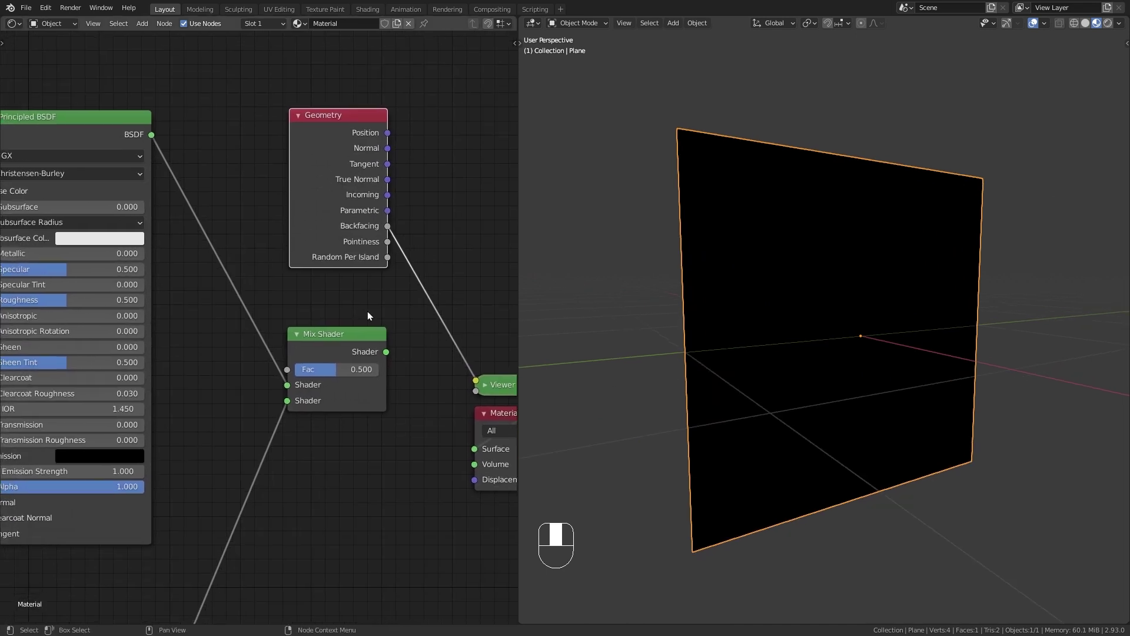
pyautogui.moveTo(386, 226); pyautogui.dragTo(287, 369)
pyautogui.keyDown('ctrl'); pyautogui.keyDown('shift'); pyautogui.click(345, 365); pyautogui.keyUp('shift'); pyautogui.keyUp('ctrl')
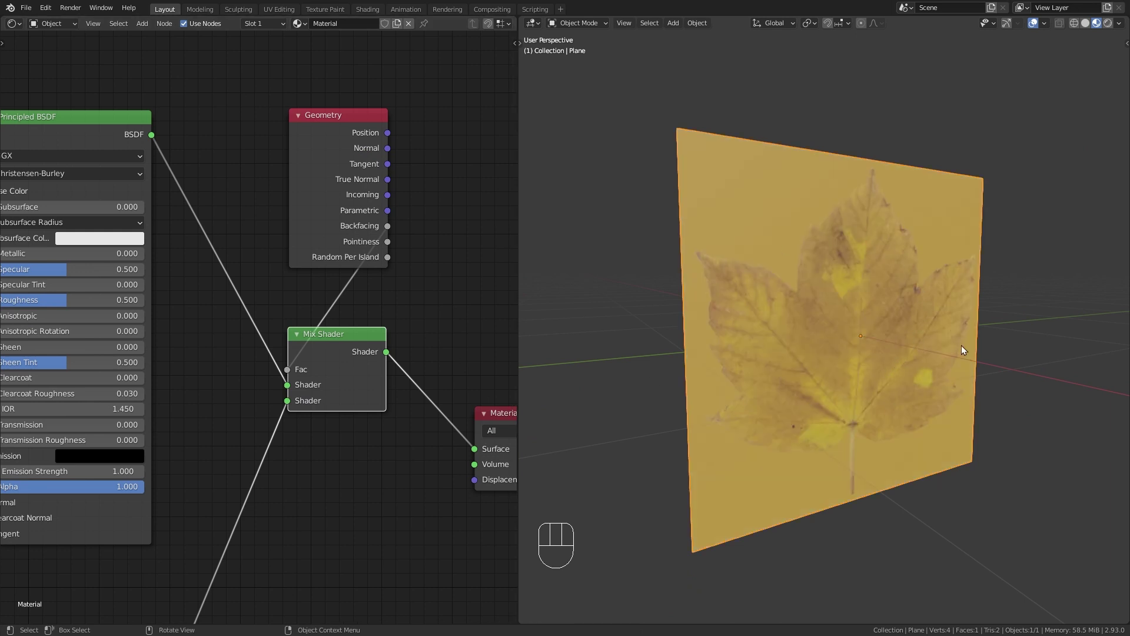
pyautogui.moveTo(773, 359); pyautogui.dragTo(971, 343, button='middle')
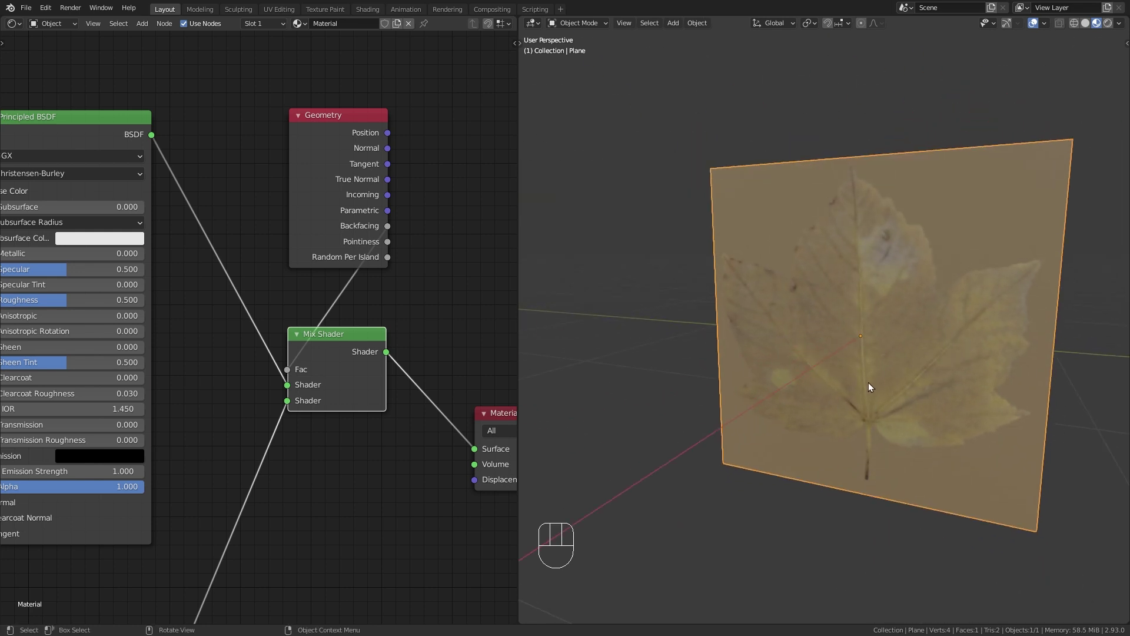
pyautogui.moveTo(928, 362); pyautogui.dragTo(823, 356, button='middle')
pyautogui.scroll(3, 813, 389)
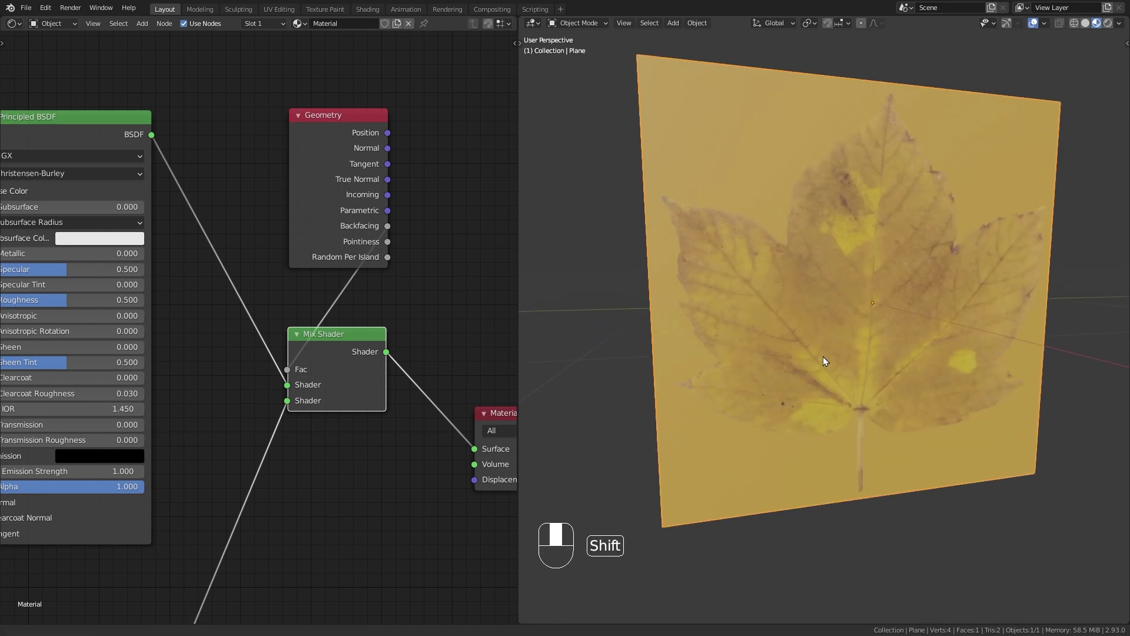
# Switch to the AutumnLeaf30_MR_1K folder in File Explorer and add AutumnLeaf30_1K_back_Opacity.png to the node tree below the back BaseColor texture
pyautogui.scroll(-1, 341, 343)
pyautogui.scroll(-5, 342, 345)
pyautogui.moveTo(303, 427); pyautogui.dragTo(414, 194, button='middle')
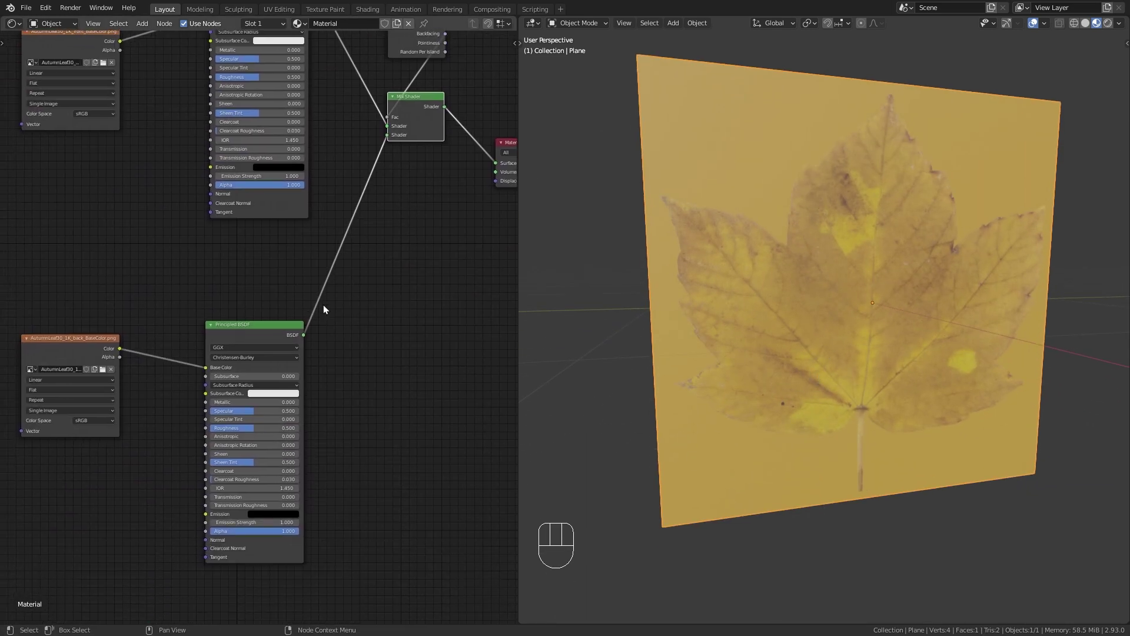
pyautogui.scroll(-2, 323, 305)
pyautogui.moveTo(349, 283); pyautogui.dragTo(408, 236, button='middle')
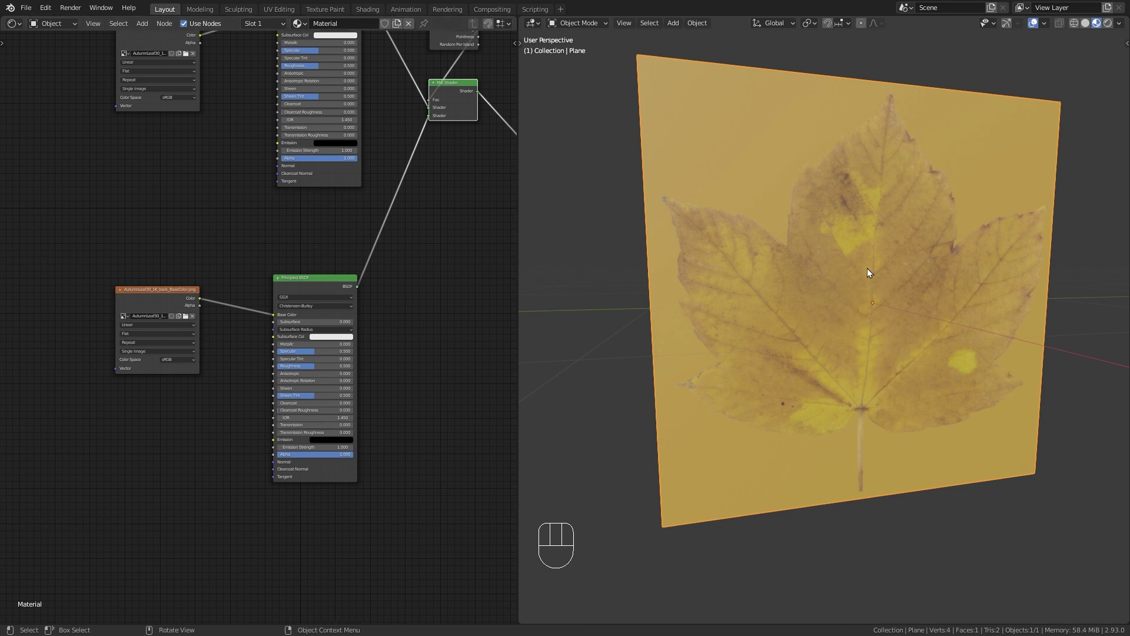
pyautogui.moveTo(942, 355); pyautogui.dragTo(870, 320, button='middle')
pyautogui.hotkey('alt', 'Tab')
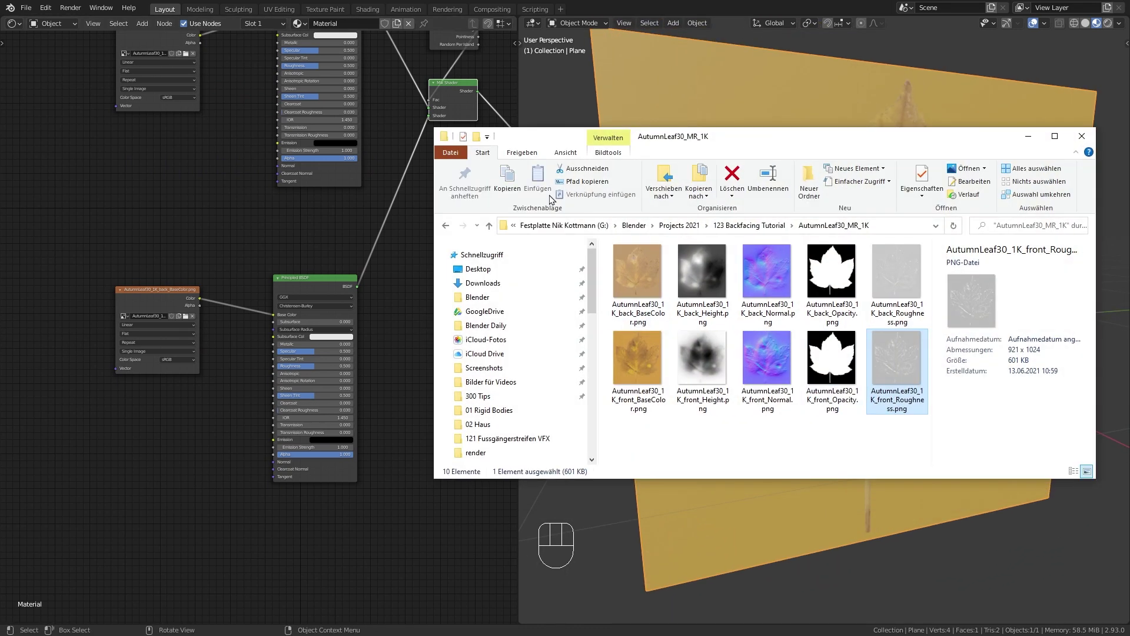
pyautogui.moveTo(605, 144); pyautogui.dragTo(608, 114)
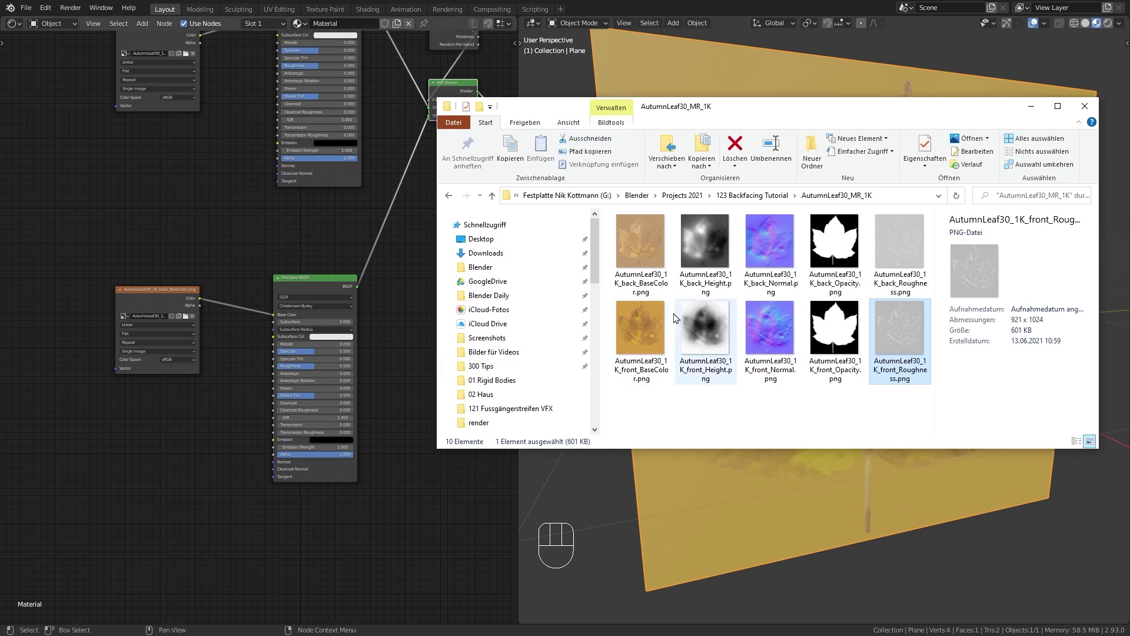
pyautogui.click(705, 226)
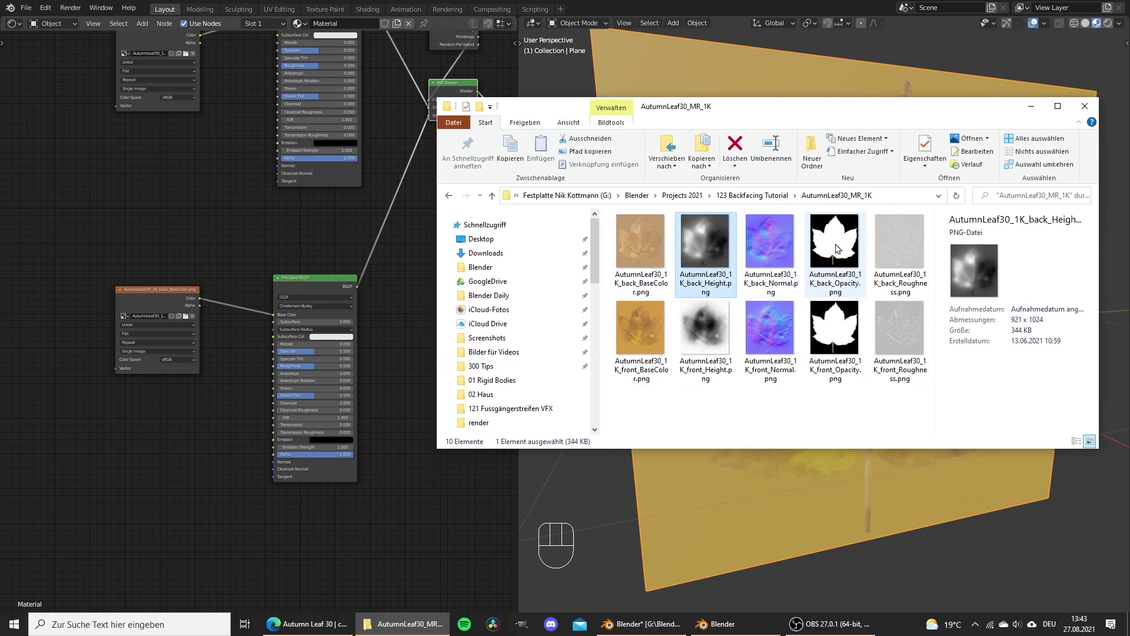
pyautogui.click(836, 278)
pyautogui.moveTo(846, 252); pyautogui.dragTo(134, 430)
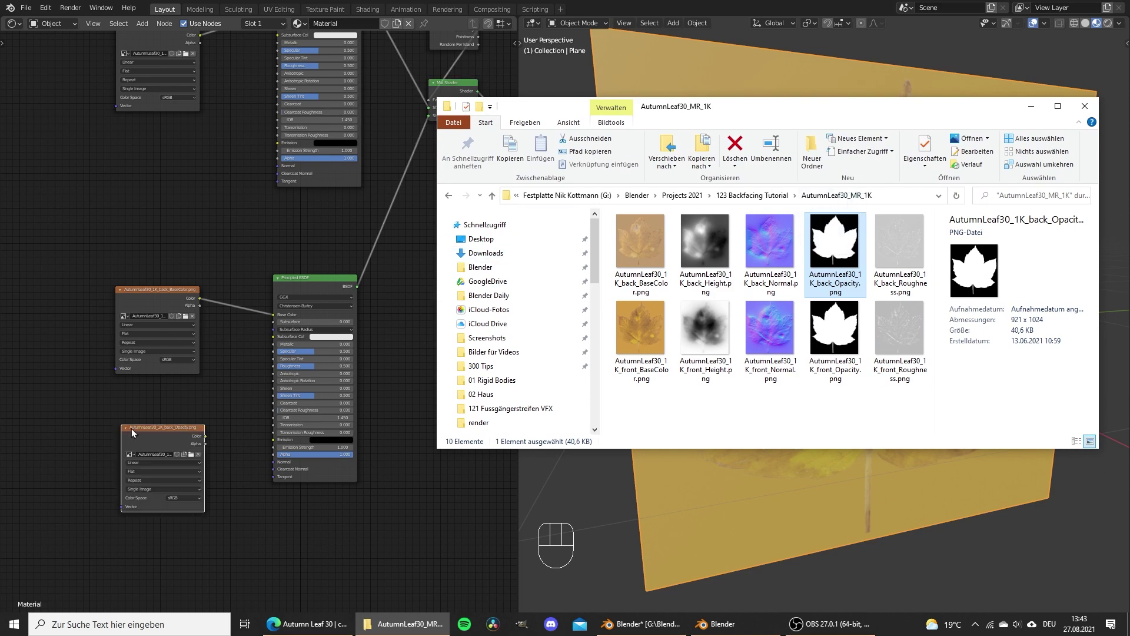
# Add AutumnLeaf30_1K_back_Normal.png and AutumnLeaf30_1K_back_Roughness.png to the node tree as image textures, and put the folder window away
pyautogui.click(771, 251)
pyautogui.doubleClick(772, 251)
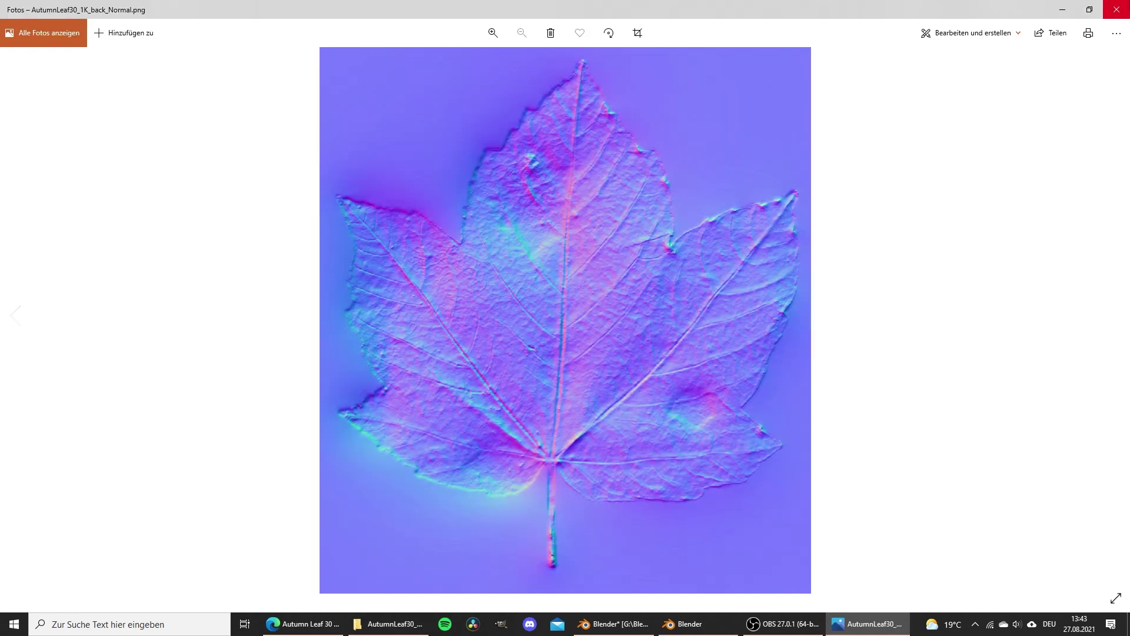
pyautogui.click(1116, 8)
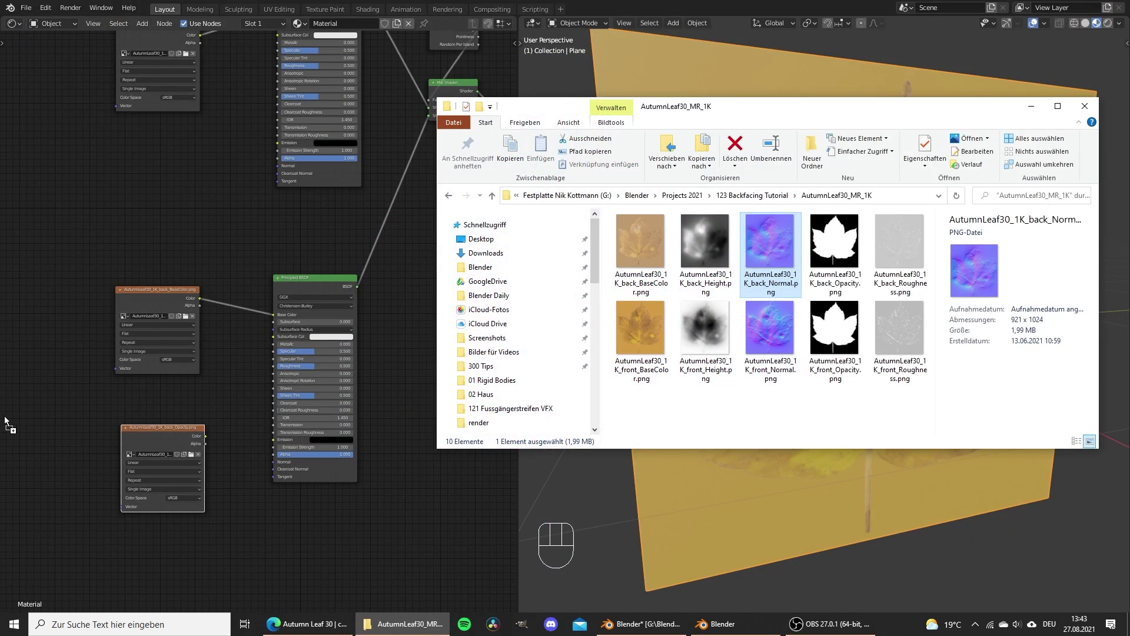
pyautogui.moveTo(5, 421); pyautogui.dragTo(31, 393)
pyautogui.click(911, 252)
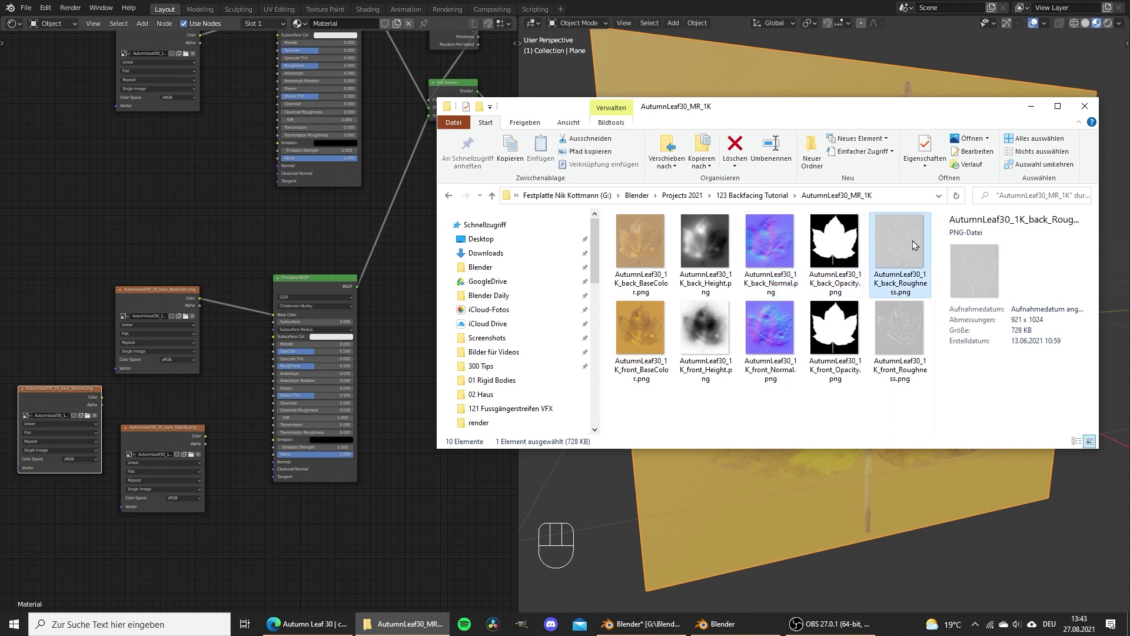
pyautogui.moveTo(85, 512); pyautogui.dragTo(86, 513)
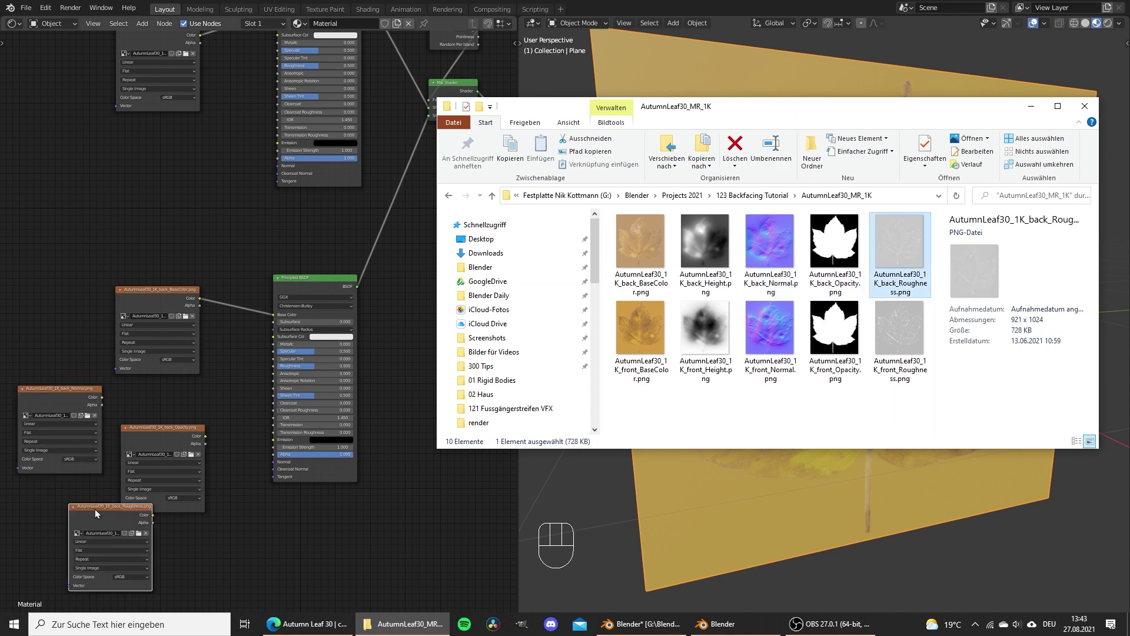
pyautogui.click(1031, 109)
# Move the back BaseColor texture farther from its Principled BSDF, and set the back Opacity texture's color space to Non-Color
pyautogui.moveTo(371, 379); pyautogui.dragTo(457, 268, button='middle')
pyautogui.scroll(3, 346, 361)
pyautogui.moveTo(347, 361); pyautogui.dragTo(443, 384, button='middle')
pyautogui.moveTo(306, 87); pyautogui.dragTo(219, 63)
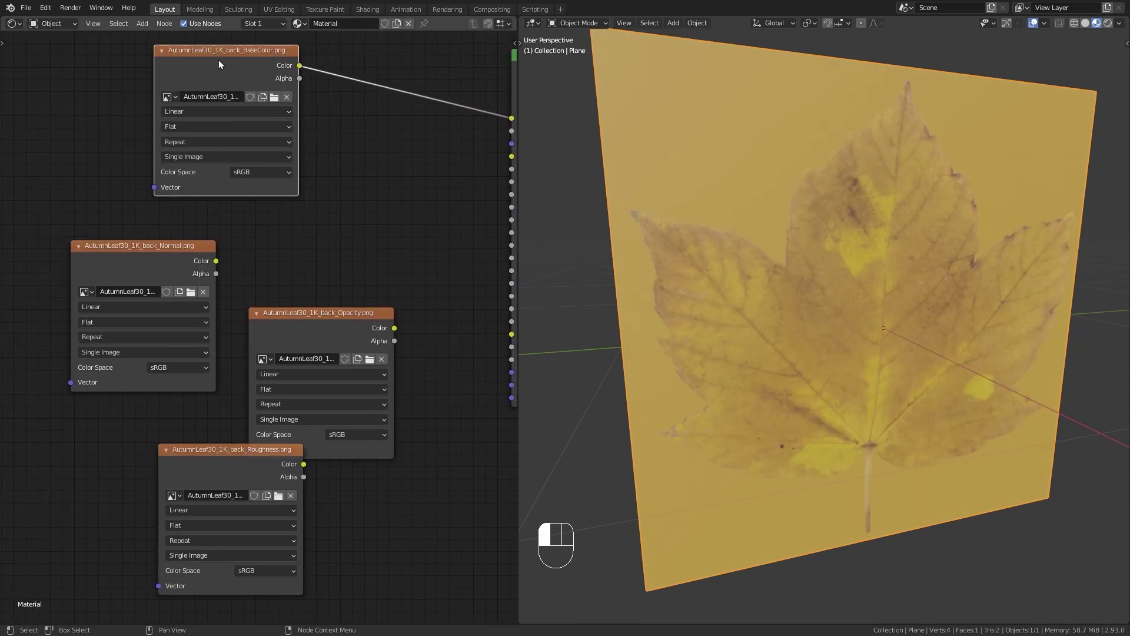
pyautogui.moveTo(348, 291); pyautogui.dragTo(345, 247, button='middle')
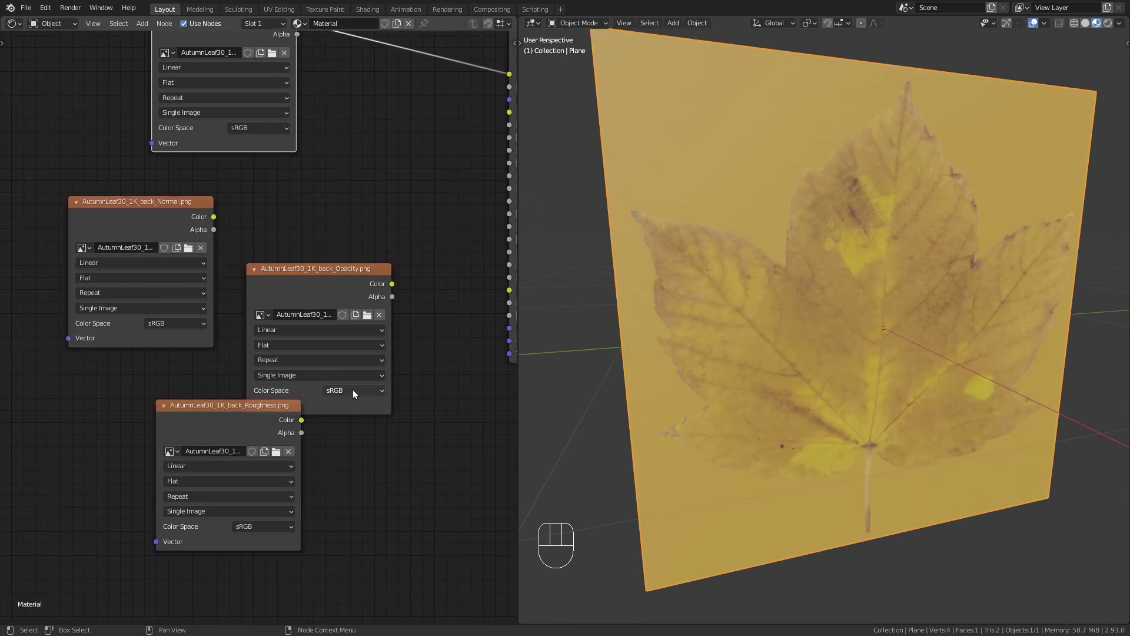
pyautogui.click(352, 390)
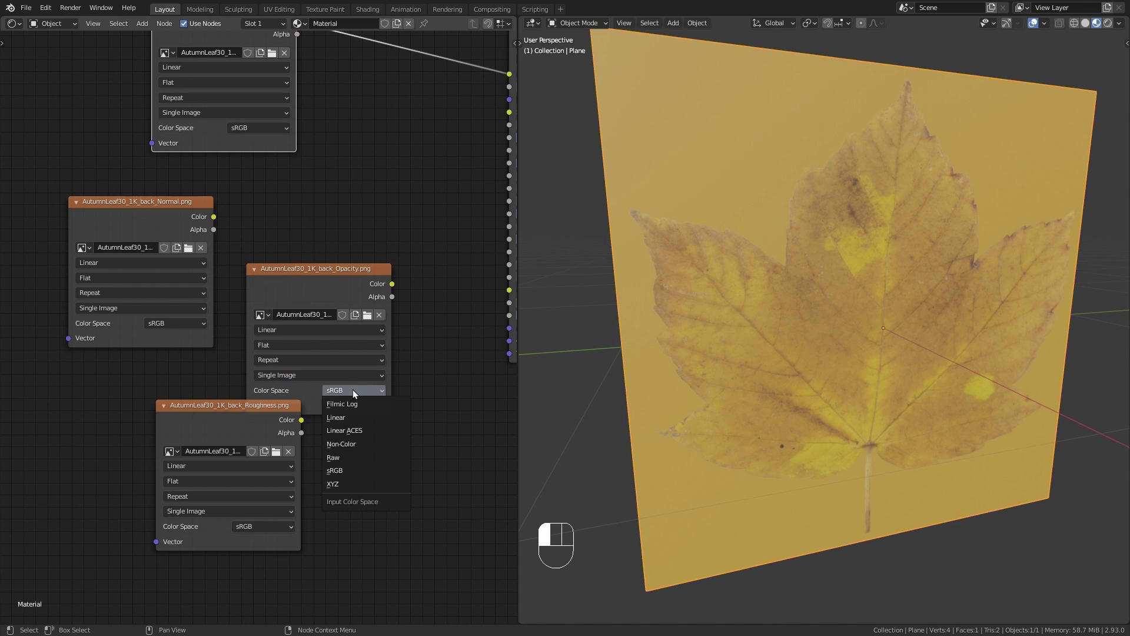
pyautogui.click(358, 446)
# Set the color space of the back Normal and back Roughness textures to Non-Color
pyautogui.click(161, 325)
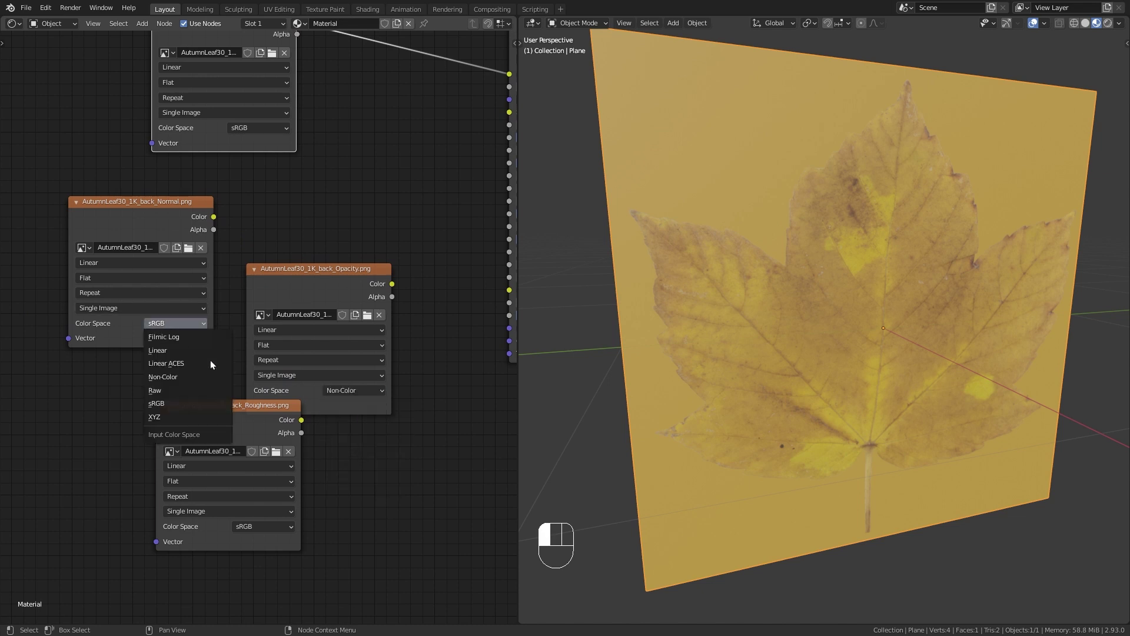
pyautogui.click(181, 379)
pyautogui.keyDown('shift'); pyautogui.scroll(-2, 223, 386); pyautogui.keyUp('shift')
pyautogui.click(248, 487)
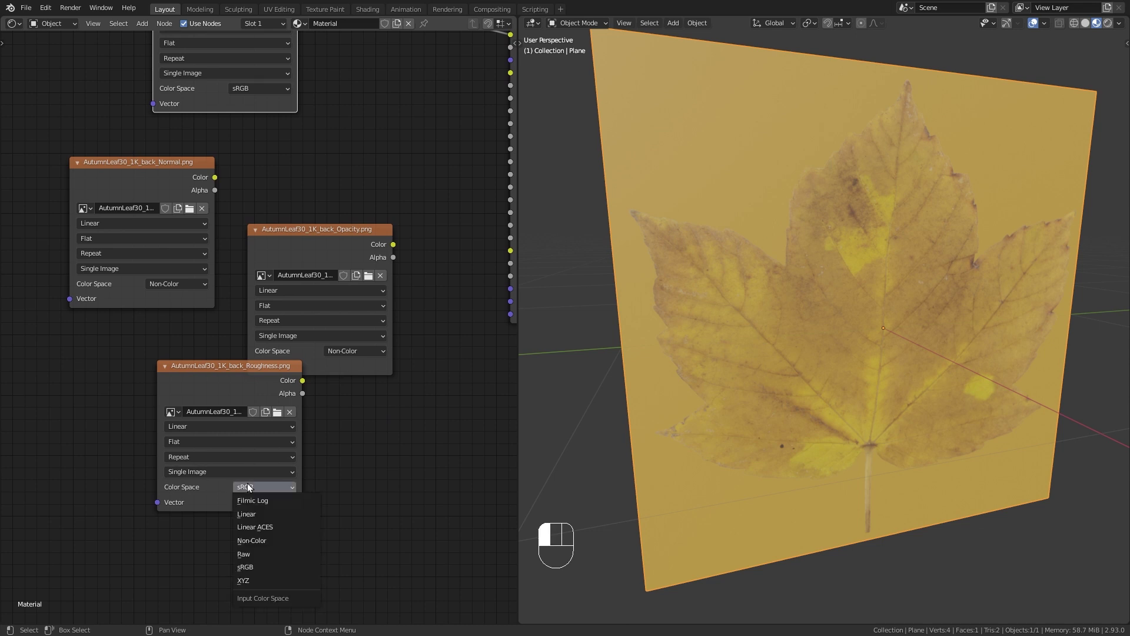
pyautogui.click(272, 540)
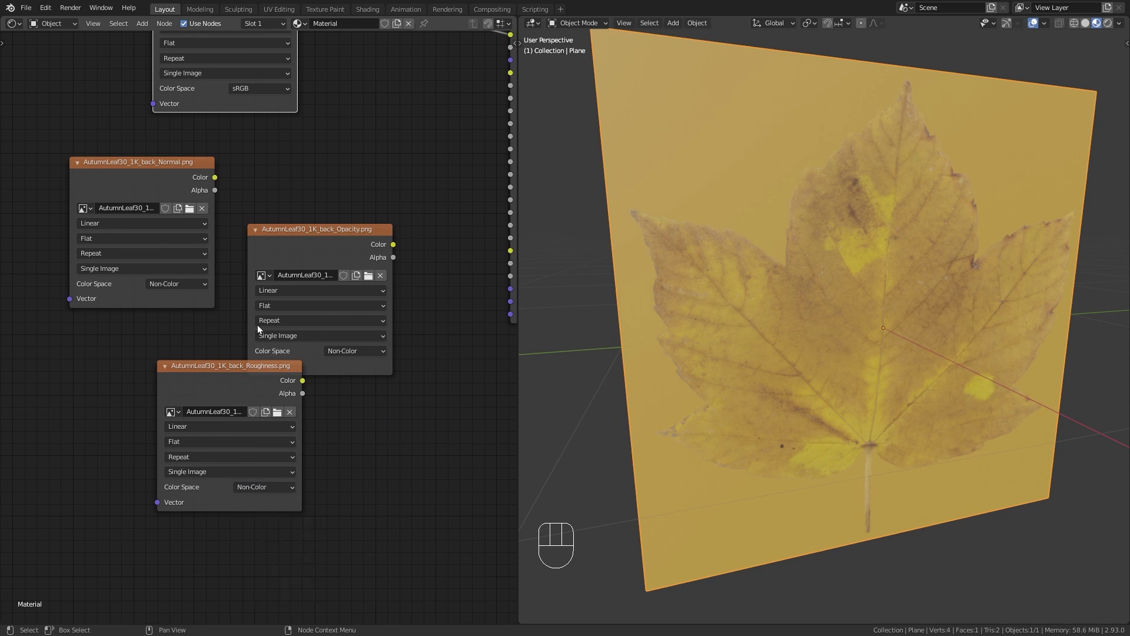
# Move the back Opacity and Roughness textures lower in the node tree, and place the back Normal texture beneath the back BaseColor texture
pyautogui.moveTo(345, 240); pyautogui.dragTo(50, 419)
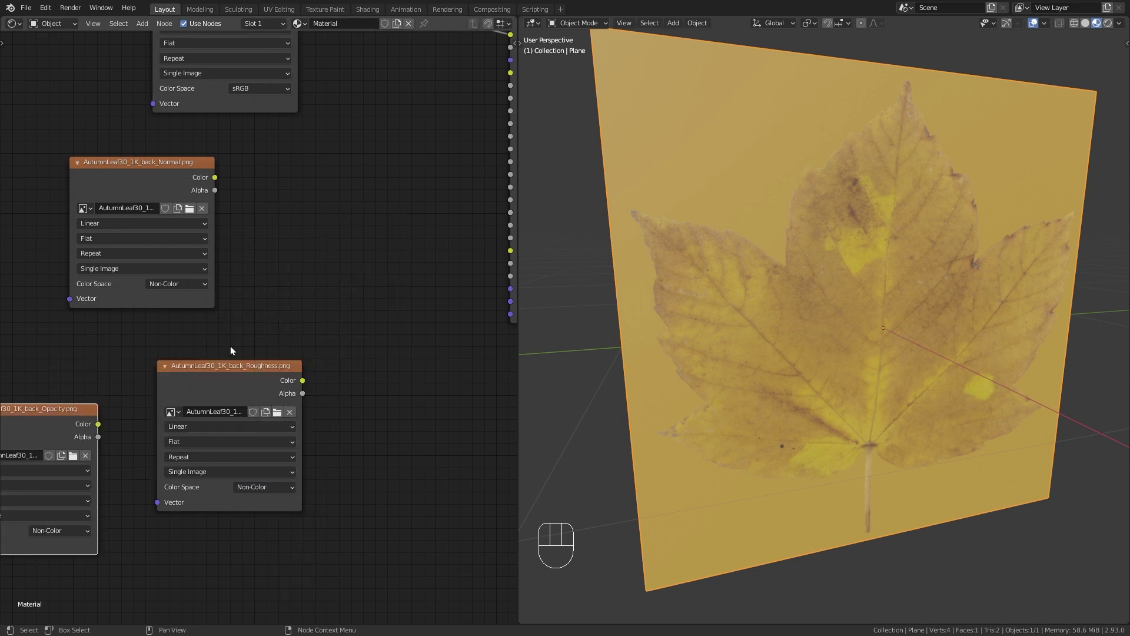
pyautogui.moveTo(212, 382); pyautogui.dragTo(154, 472)
pyautogui.moveTo(348, 276); pyautogui.dragTo(248, 427, button='middle')
pyautogui.scroll(-2, 238, 380)
pyautogui.moveTo(126, 345); pyautogui.dragTo(104, 335, button='middle')
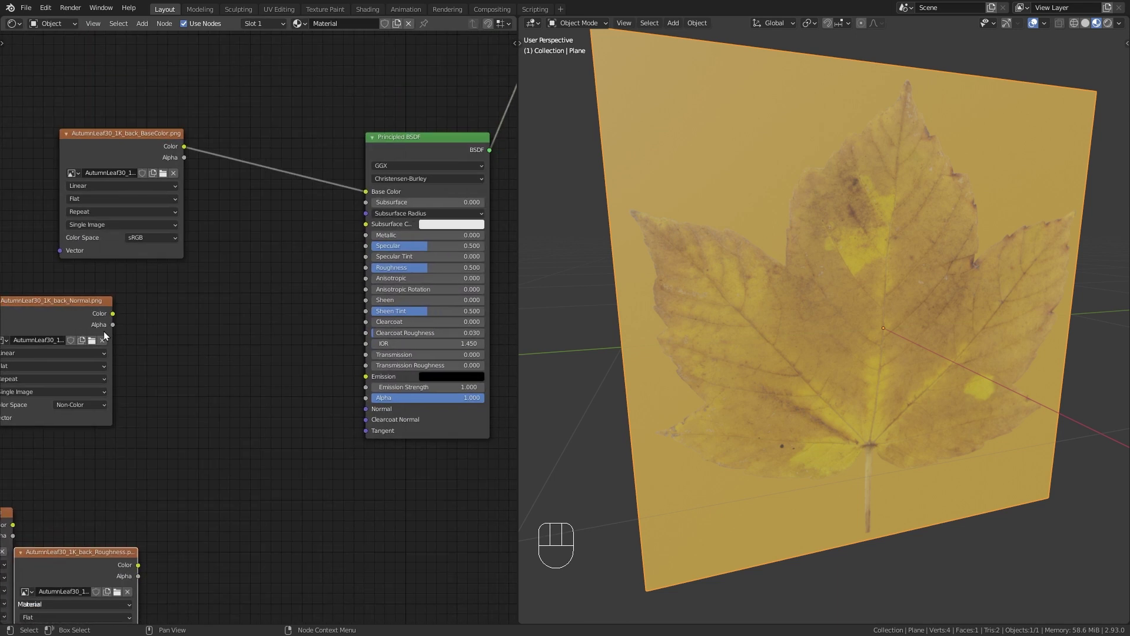
pyautogui.moveTo(91, 302); pyautogui.dragTo(179, 342)
pyautogui.scroll(1, 227, 351)
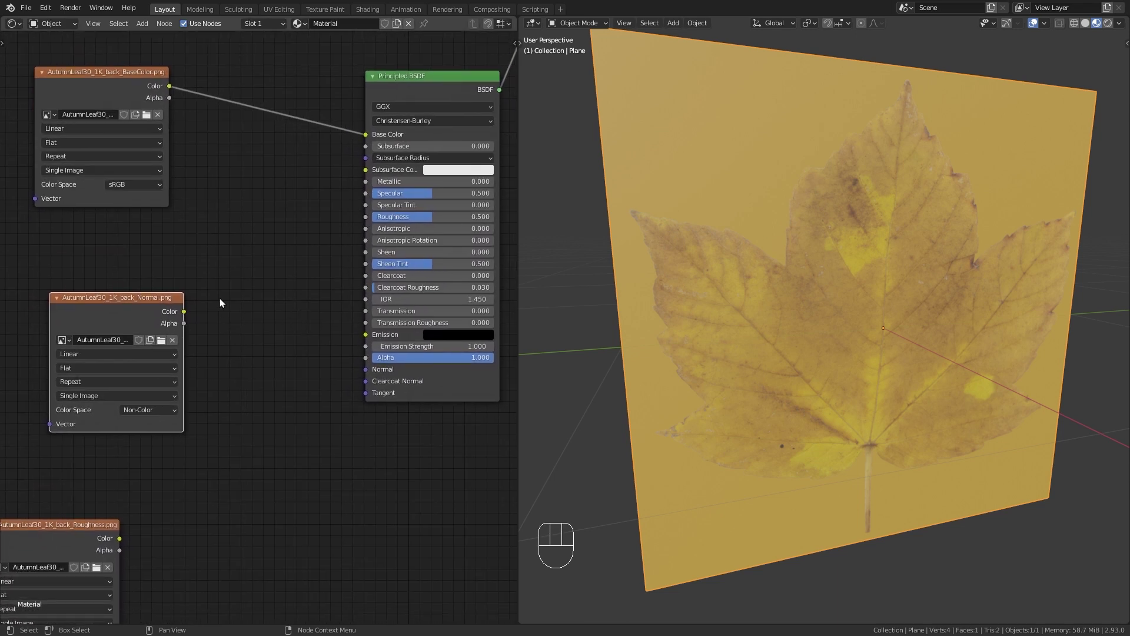
# Add a Normal Map node beside the back Normal texture and connect its Normal output to the back Principled BSDF's Normal input
pyautogui.hotkey('shift', 'a')
pyautogui.moveTo(195, 358)
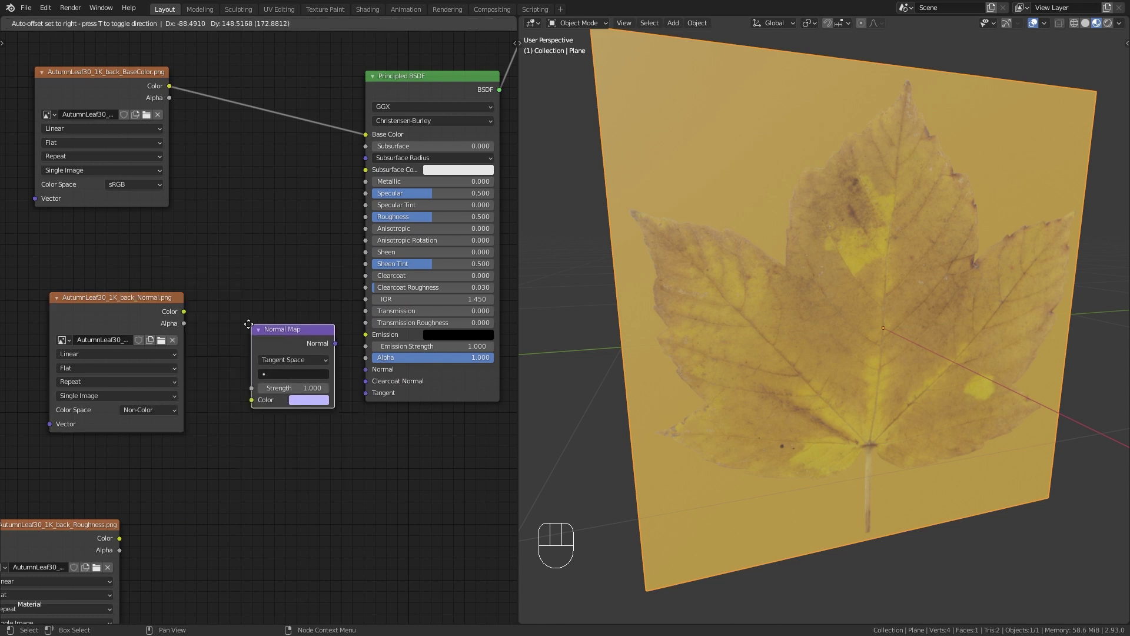
pyautogui.moveTo(249, 324); pyautogui.dragTo(235, 326)
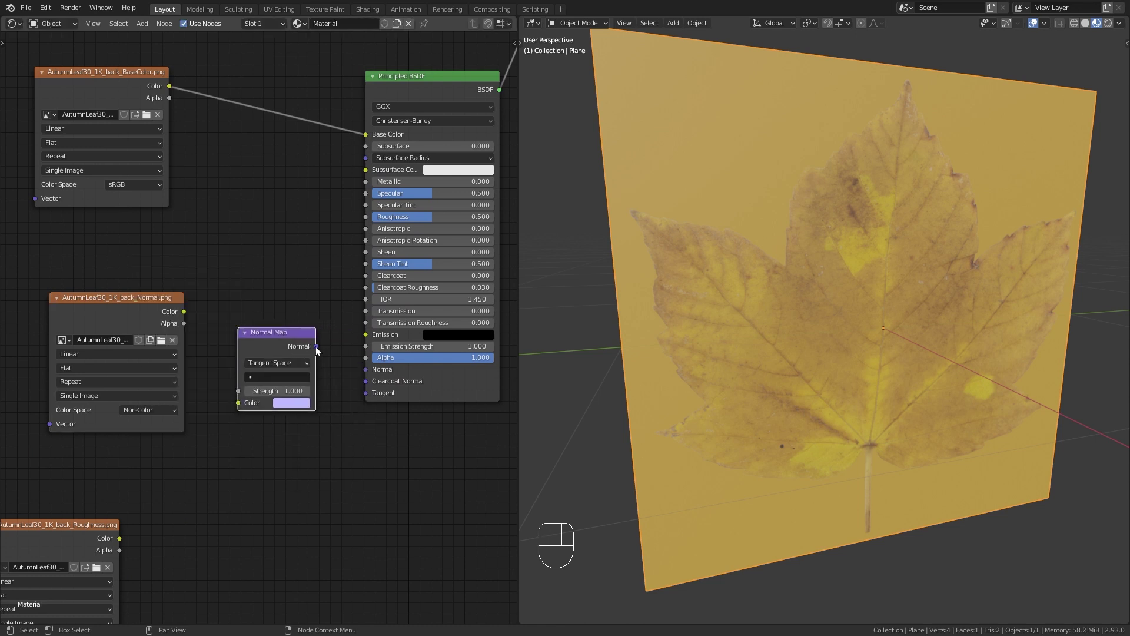
pyautogui.moveTo(316, 347); pyautogui.dragTo(366, 369)
pyautogui.scroll(-2, 314, 259)
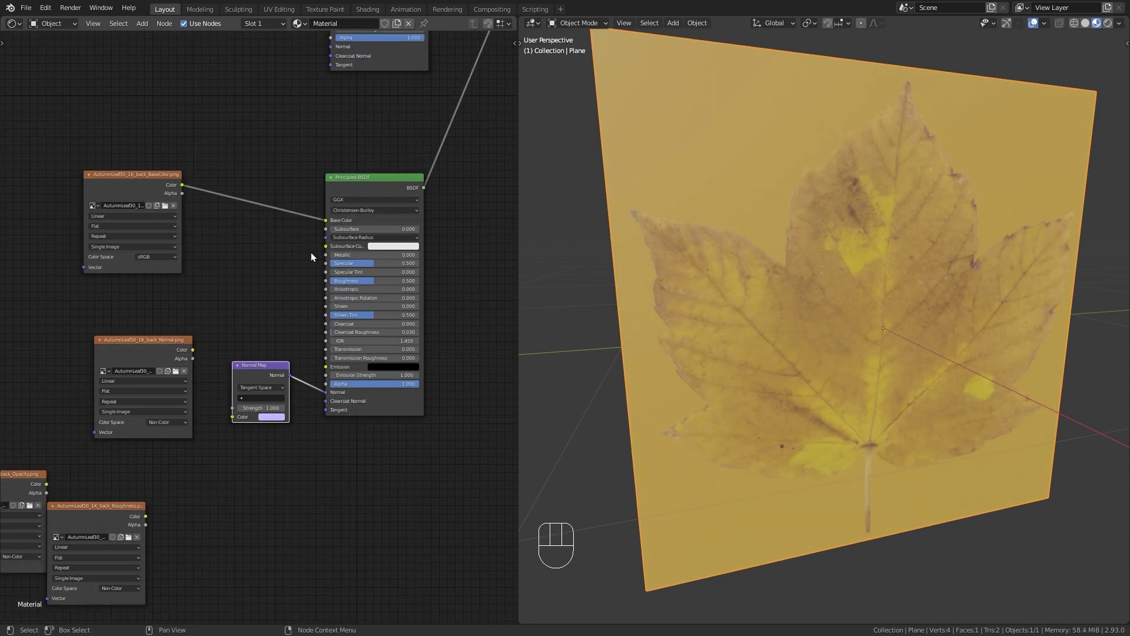
# Connect the back Normal texture's Color output to the Normal Map node's Color input and view the relief on the leaf's back side
pyautogui.scroll(-1, 310, 257)
pyautogui.moveTo(421, 177); pyautogui.dragTo(403, 276, button='middle')
pyautogui.scroll(-2, 362, 285)
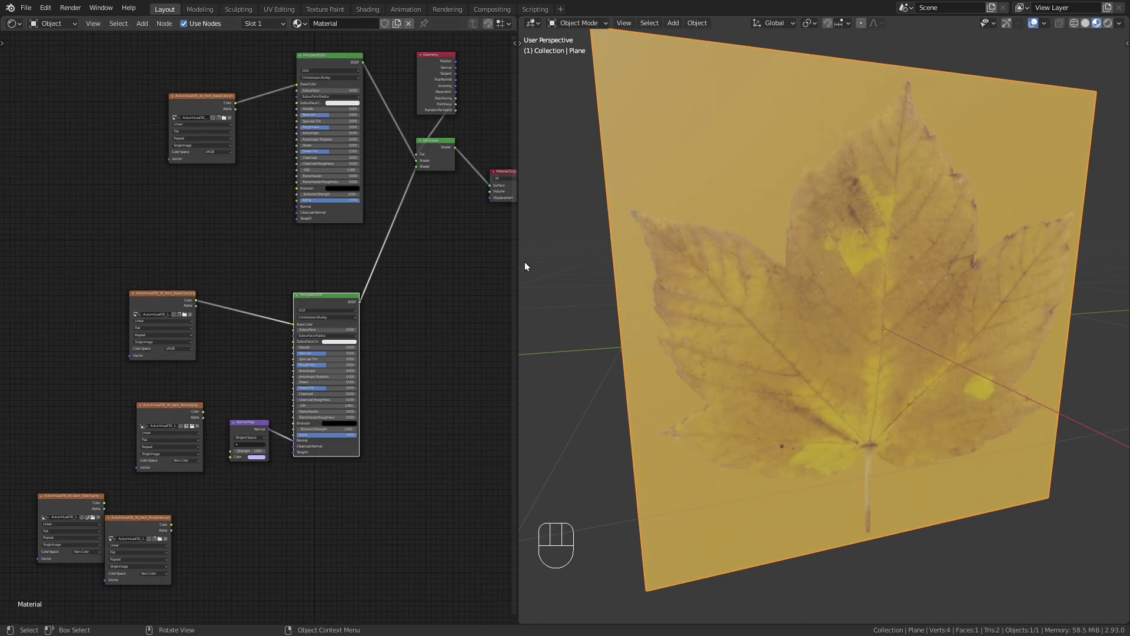
pyautogui.moveTo(730, 340); pyautogui.dragTo(871, 300, button='middle')
pyautogui.scroll(5, 235, 385)
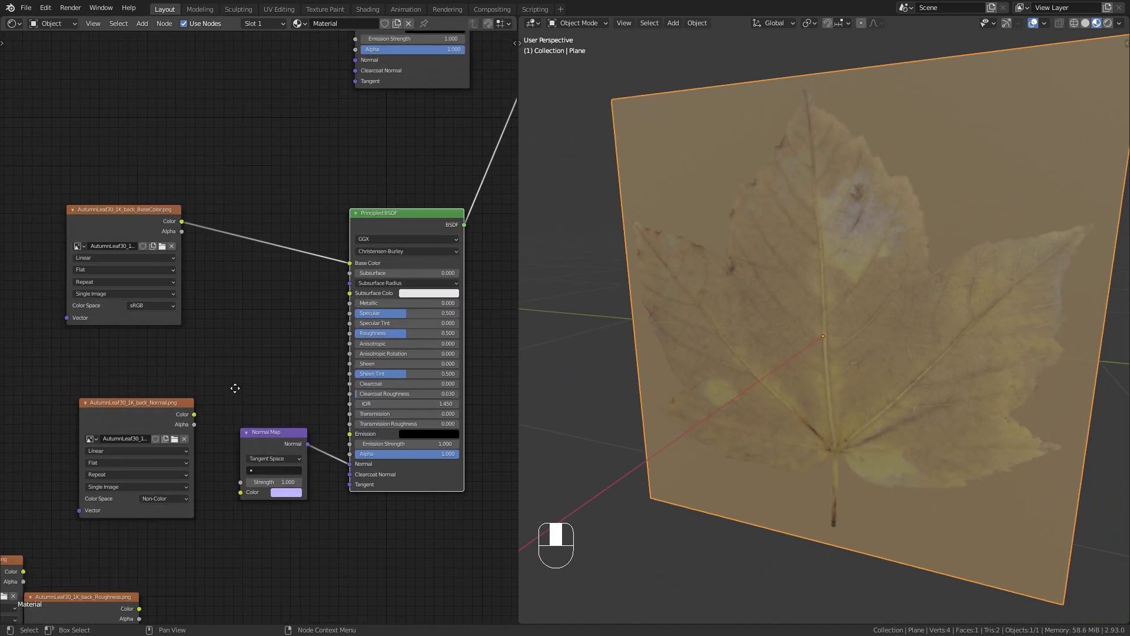
pyautogui.moveTo(239, 376); pyautogui.dragTo(217, 342, button='middle')
pyautogui.moveTo(203, 354); pyautogui.dragTo(262, 458)
pyautogui.moveTo(1114, 235); pyautogui.dragTo(972, 323, button='middle')
# Move the back Normal texture and its Normal Map node lower, and place the back Roughness texture beneath the back BaseColor texture
pyautogui.scroll(-5, 190, 344)
pyautogui.moveTo(225, 354); pyautogui.dragTo(266, 234, button='middle')
pyautogui.moveTo(160, 207); pyautogui.dragTo(350, 319)
pyautogui.press('g')
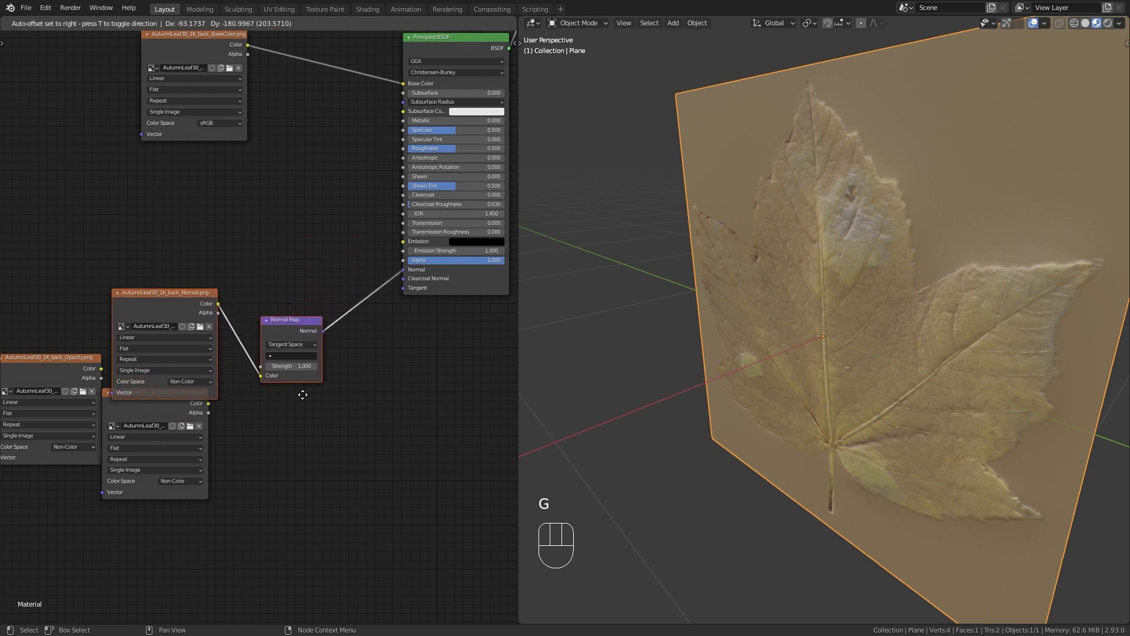
pyautogui.click(299, 412)
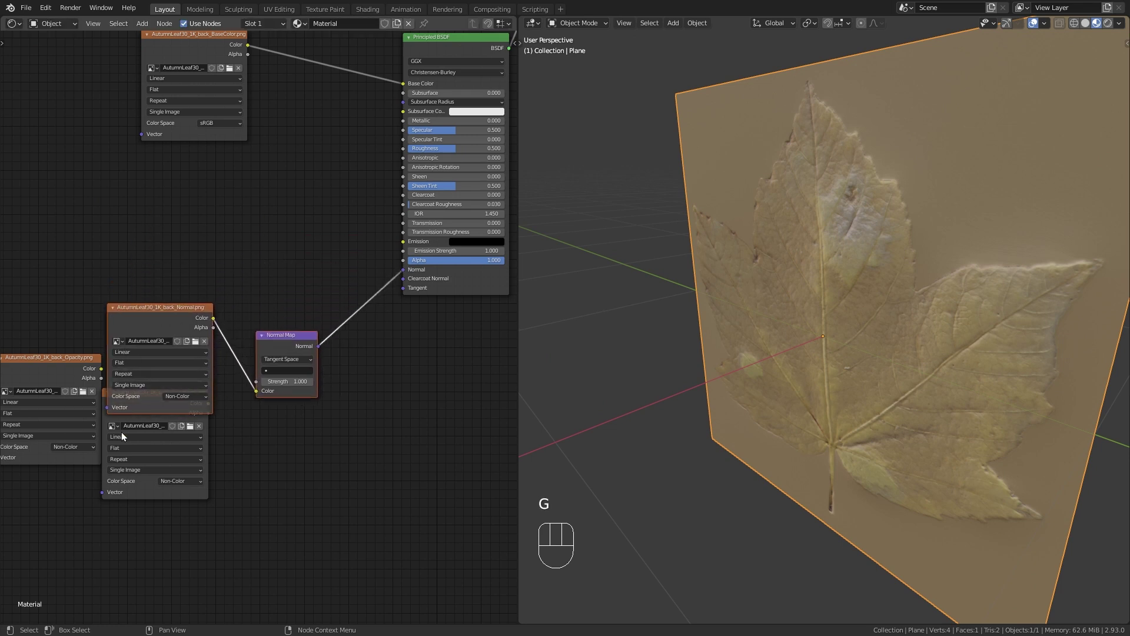
pyautogui.click(172, 489)
pyautogui.press('g')
pyautogui.click(198, 259)
# Connect the back Roughness texture's Color output to the back Principled BSDF's Roughness input
pyautogui.scroll(1, 289, 207)
pyautogui.scroll(2, 290, 207)
pyautogui.moveTo(277, 219); pyautogui.dragTo(217, 326, button='middle')
pyautogui.scroll(3, 247, 344)
pyautogui.moveTo(142, 279); pyautogui.dragTo(175, 243)
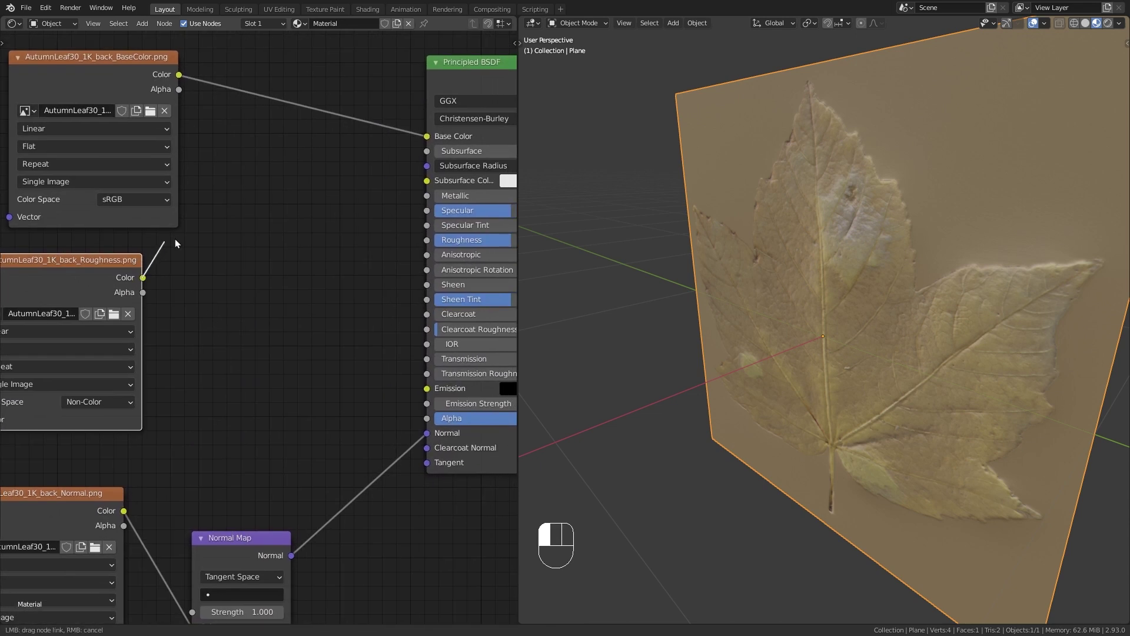
pyautogui.moveTo(413, 203); pyautogui.dragTo(426, 240)
pyautogui.moveTo(356, 216); pyautogui.dragTo(250, 225, button='middle')
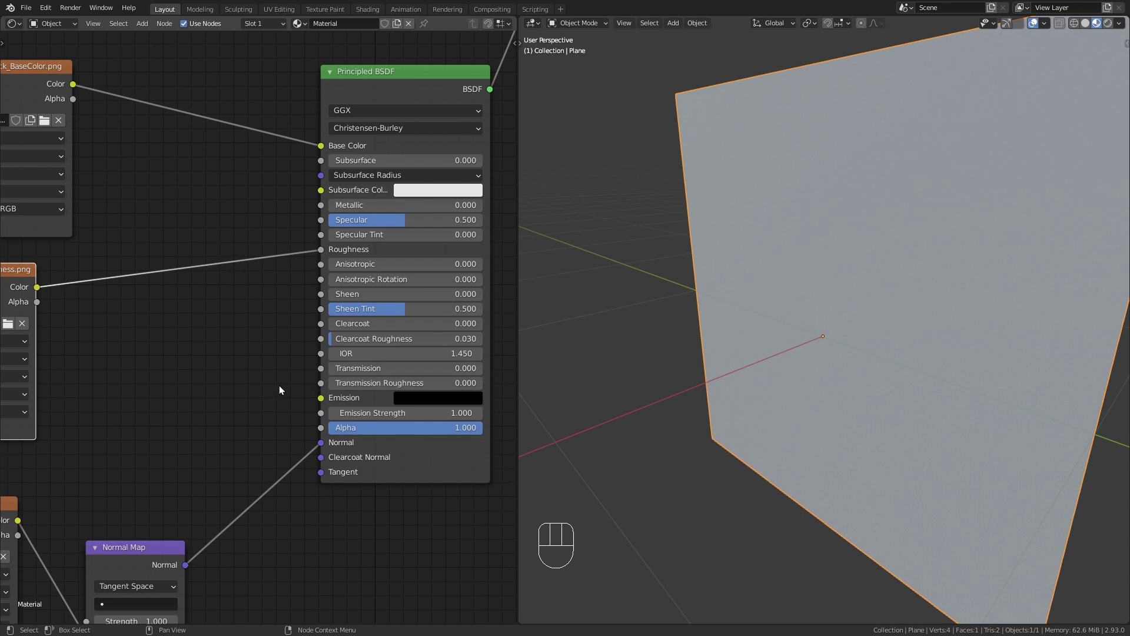
pyautogui.scroll(-4, 279, 383)
pyautogui.moveTo(218, 425); pyautogui.dragTo(253, 290, button='middle')
pyautogui.moveTo(697, 382); pyautogui.dragTo(773, 370, button='middle')
# Shift the back Normal texture and Normal Map node farther down, and place the back Opacity texture beneath the back Roughness texture
pyautogui.scroll(-4, 200, 447)
pyautogui.moveTo(137, 318); pyautogui.dragTo(196, 256, button='middle')
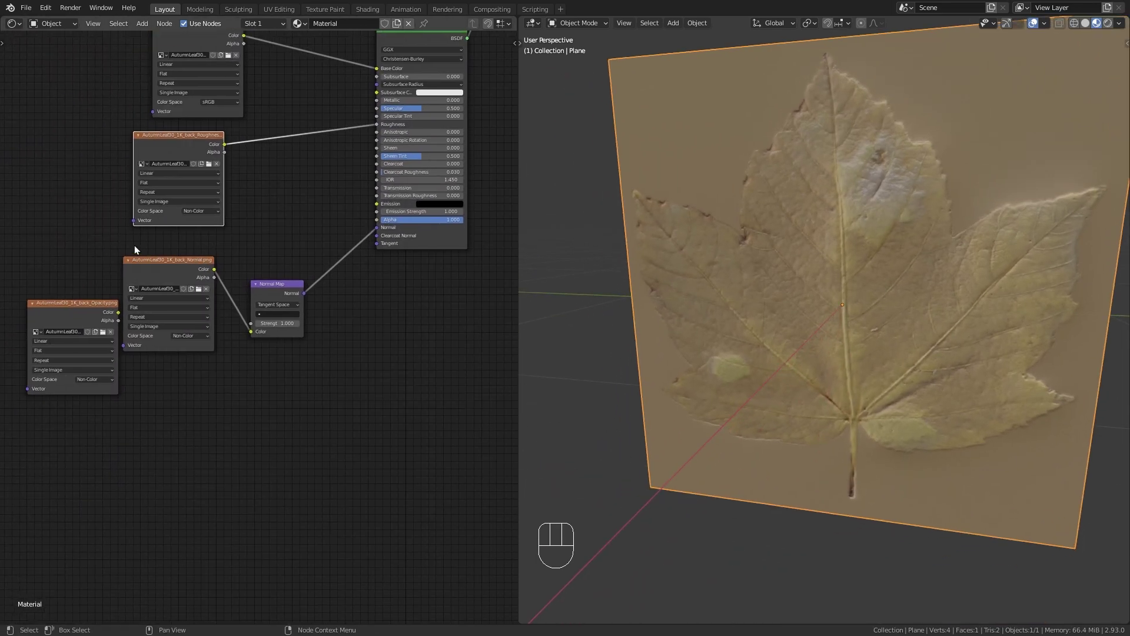
pyautogui.moveTo(152, 250); pyautogui.dragTo(296, 340)
pyautogui.press('g')
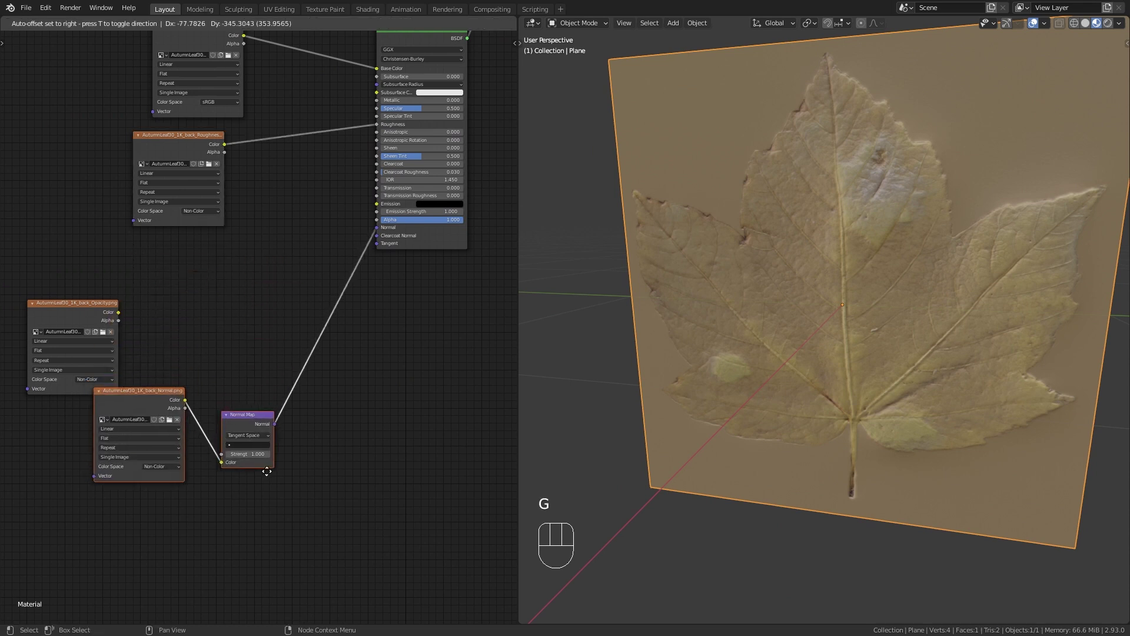
pyautogui.click(267, 472)
pyautogui.moveTo(57, 316); pyautogui.dragTo(150, 262)
# Connect the back Opacity texture's Color output to the back Principled BSDF's Alpha input and inspect the leaf's back side
pyautogui.scroll(2, 242, 249)
pyautogui.moveTo(242, 249); pyautogui.dragTo(200, 318, button='middle')
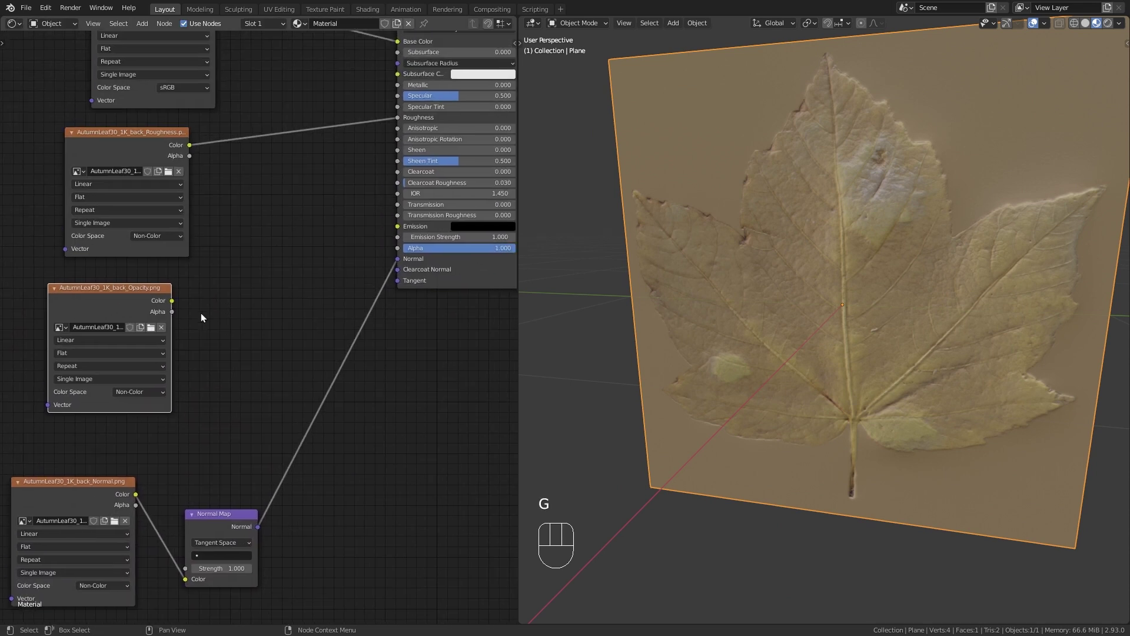
pyautogui.moveTo(171, 301); pyautogui.dragTo(255, 259)
pyautogui.moveTo(389, 244); pyautogui.dragTo(395, 248)
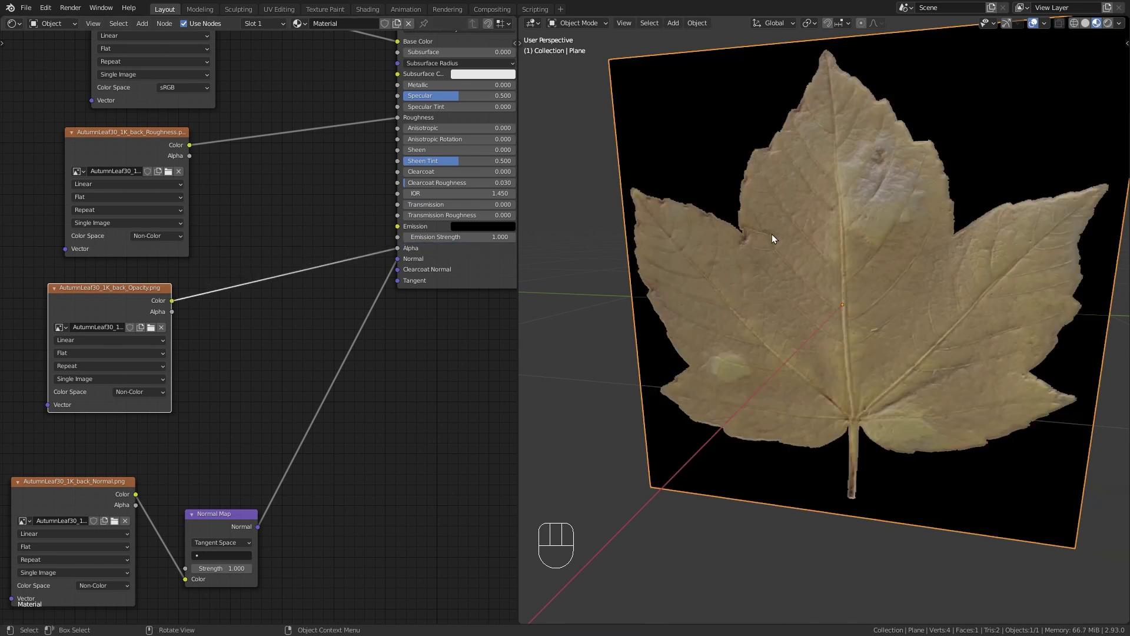
pyautogui.moveTo(772, 234); pyautogui.dragTo(897, 257, button='middle')
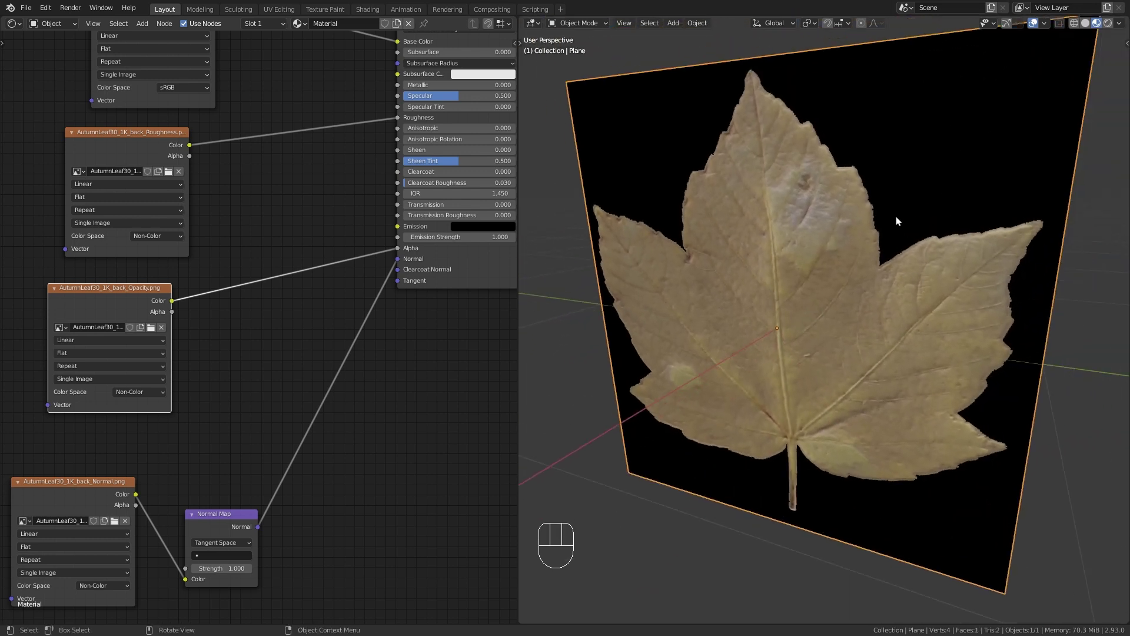
pyautogui.moveTo(817, 299); pyautogui.dragTo(838, 312, button='middle')
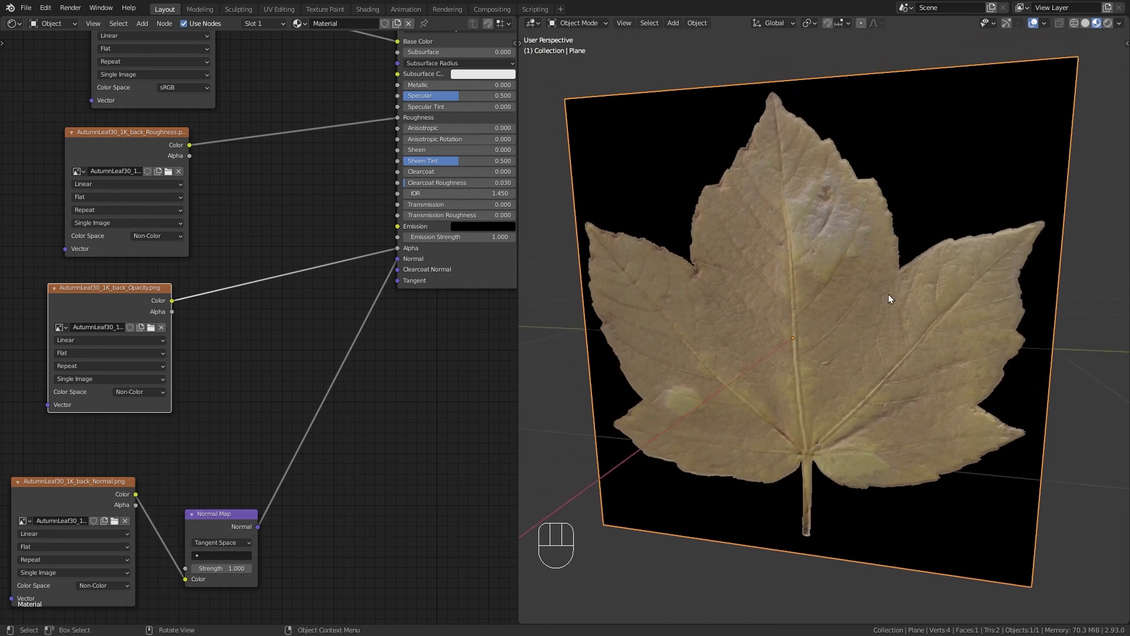
pyautogui.keyDown('shift'); pyautogui.moveTo(819, 309); pyautogui.dragTo(844, 302, button='middle'); pyautogui.keyUp('shift')
# Set the material's Blend Mode to Alpha Clip
pyautogui.moveTo(402, 364); pyautogui.dragTo(366, 385, button='middle')
pyautogui.scroll(-1, 380, 367)
pyautogui.scroll(-1, 371, 359)
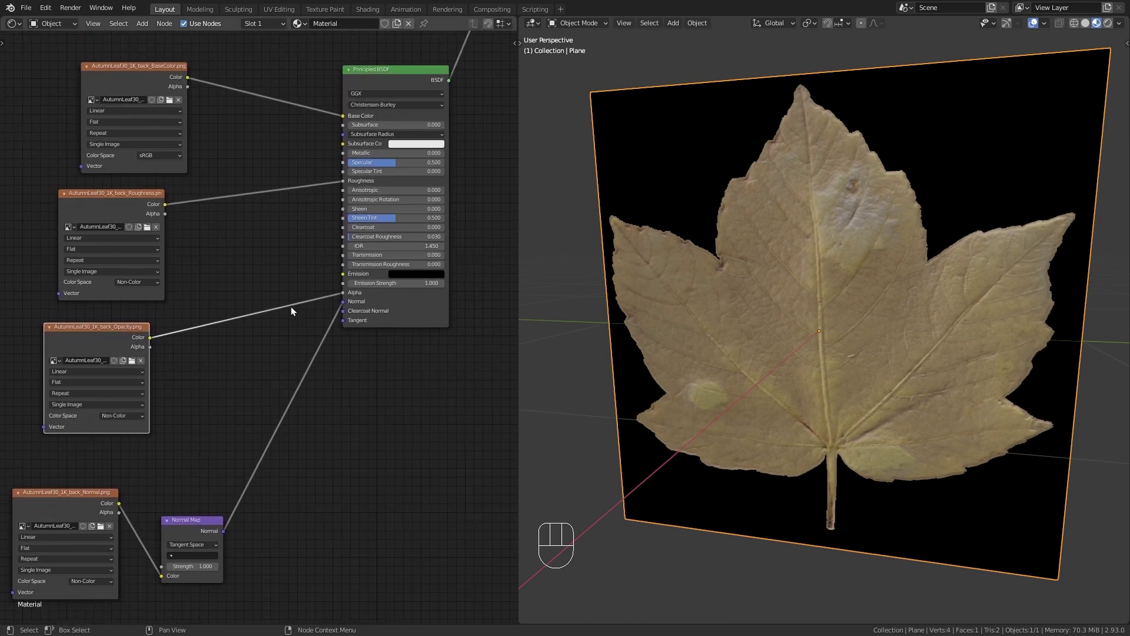
pyautogui.press('n')
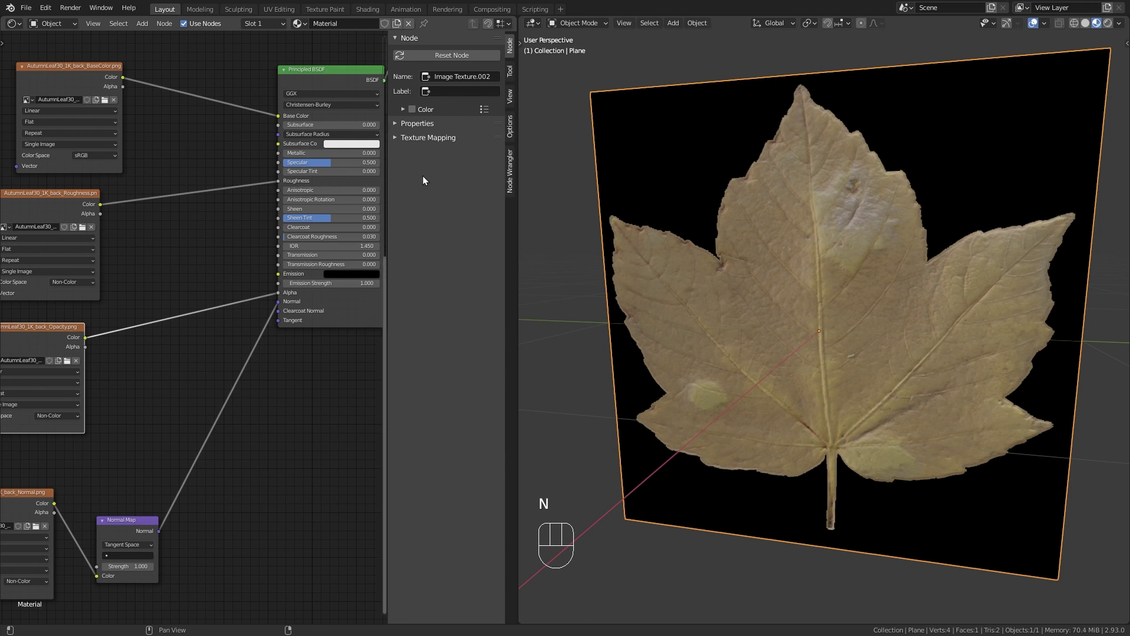
pyautogui.click(509, 126)
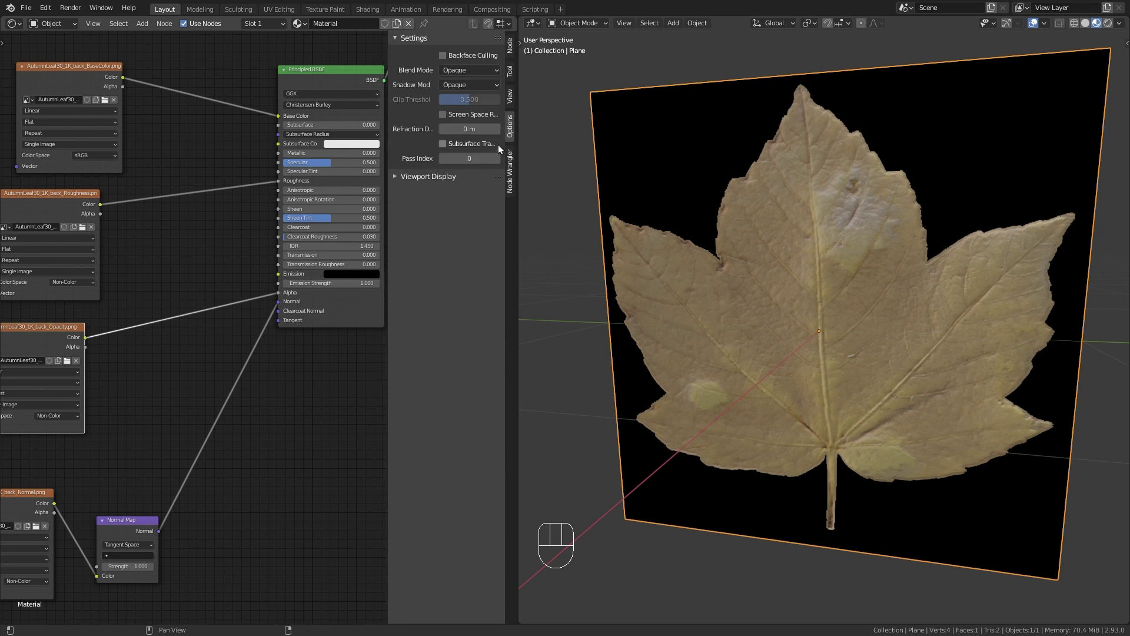
pyautogui.click(481, 68)
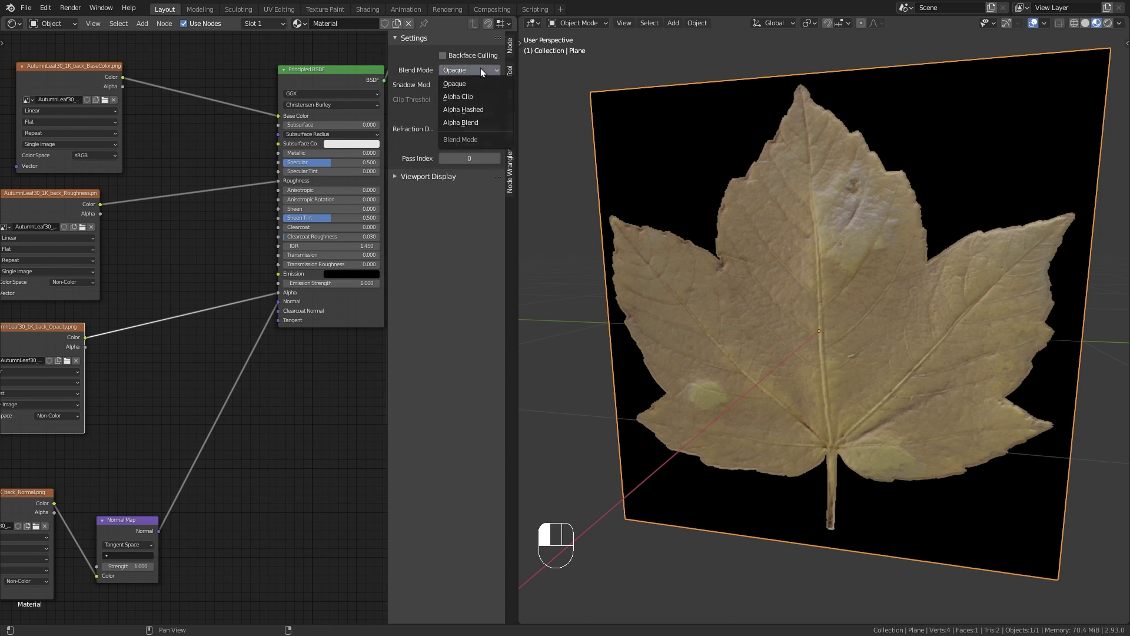
pyautogui.click(475, 97)
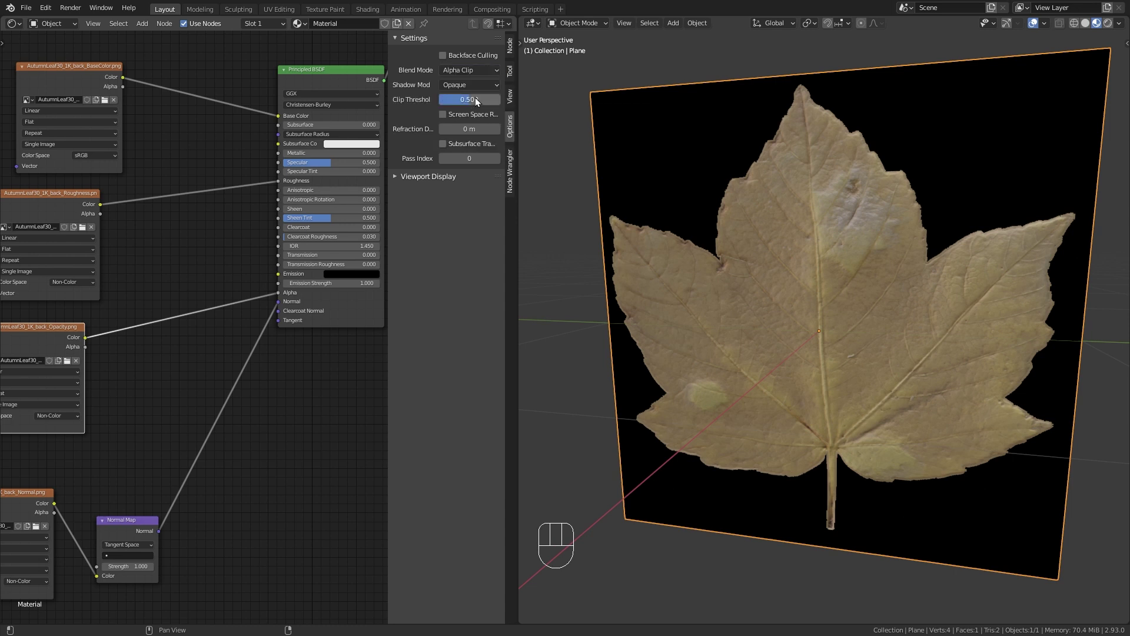
pyautogui.moveTo(931, 256); pyautogui.dragTo(856, 199, button='middle')
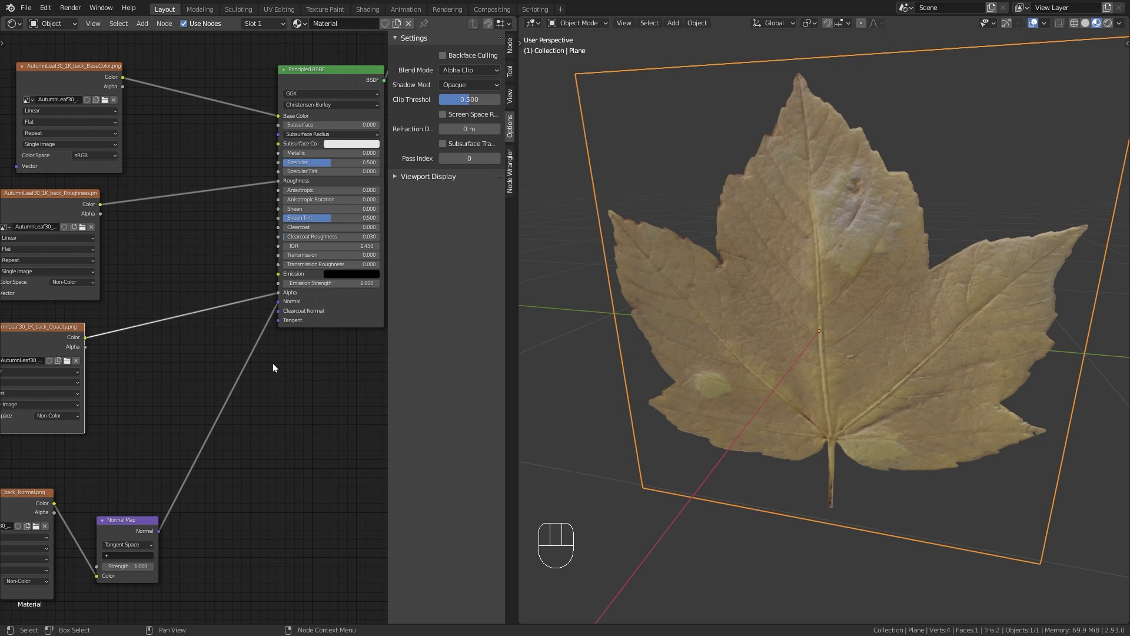
pyautogui.press('n')
# Move the back Opacity texture up beside the back BaseColor texture, between the front and back node groups
pyautogui.scroll(-3, 262, 371)
pyautogui.moveTo(230, 300); pyautogui.dragTo(209, 447, button='middle')
pyautogui.moveTo(824, 327); pyautogui.dragTo(850, 341, button='middle')
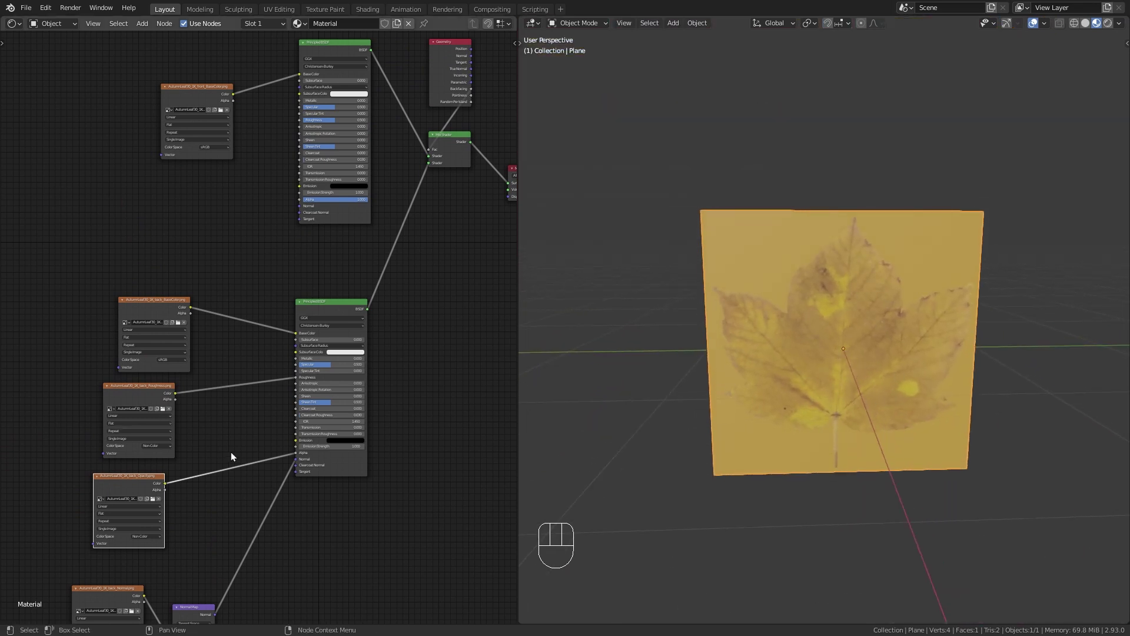
pyautogui.moveTo(232, 457); pyautogui.dragTo(330, 376, button='middle')
pyautogui.moveTo(238, 407); pyautogui.dragTo(168, 194)
pyautogui.scroll(3, 203, 252)
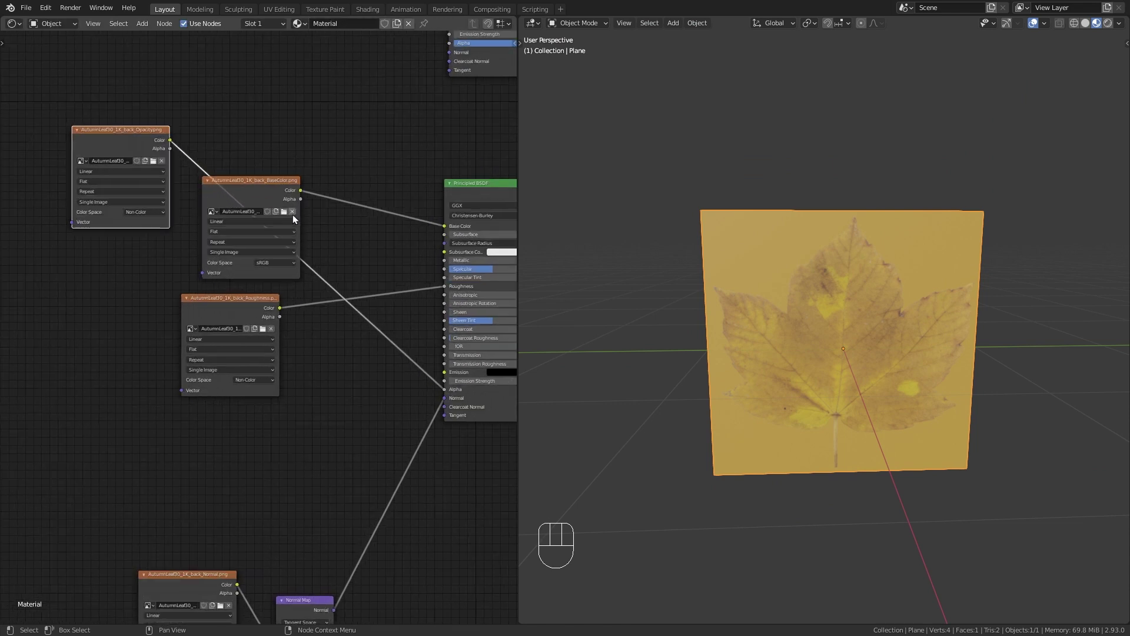
# Connect the back Opacity texture's Color output to the front Principled BSDF's Alpha input, and move the front BaseColor texture higher
pyautogui.moveTo(331, 149); pyautogui.dragTo(307, 358, button='middle')
pyautogui.scroll(2, 280, 338)
pyautogui.moveTo(244, 340); pyautogui.dragTo(194, 404, button='middle')
pyautogui.moveTo(95, 432); pyautogui.dragTo(429, 323)
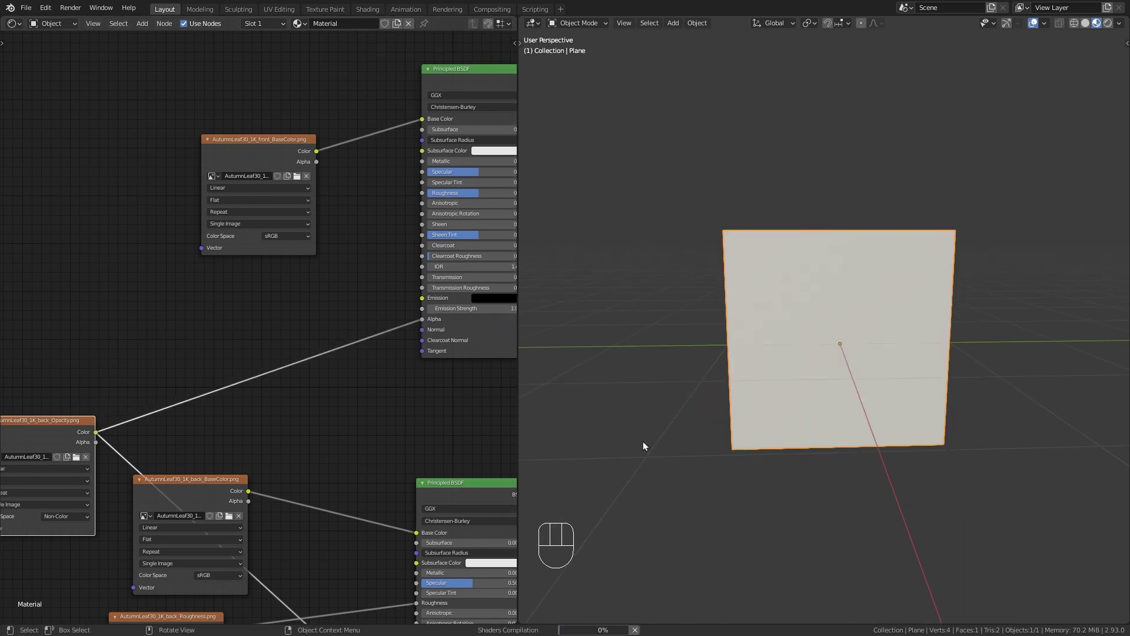
pyautogui.scroll(3, 818, 400)
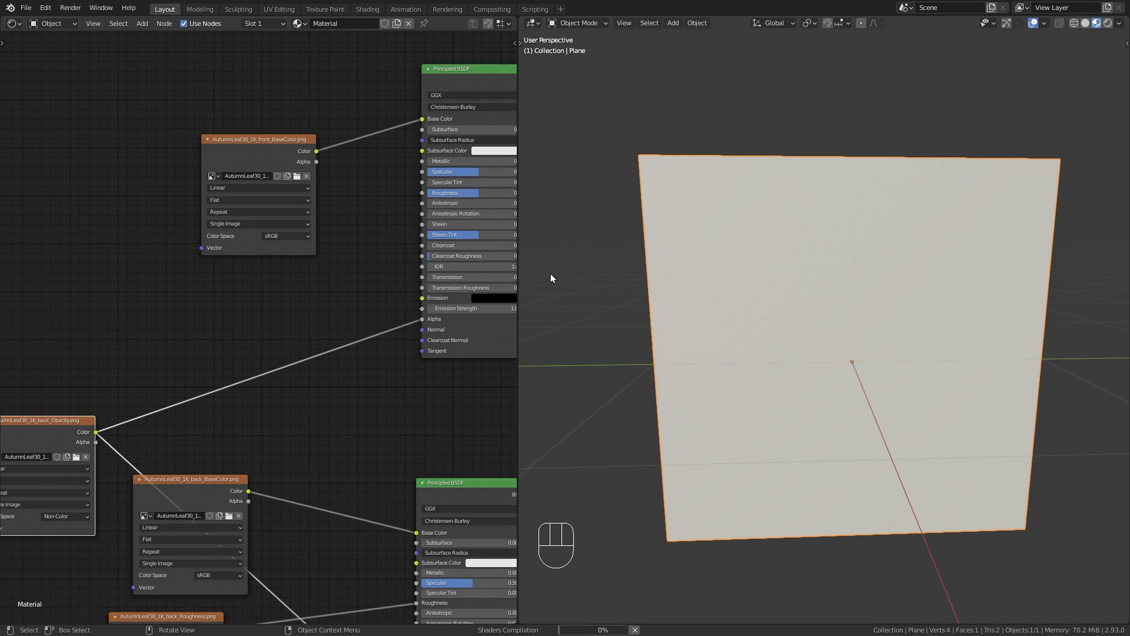
pyautogui.moveTo(253, 170); pyautogui.dragTo(222, 107)
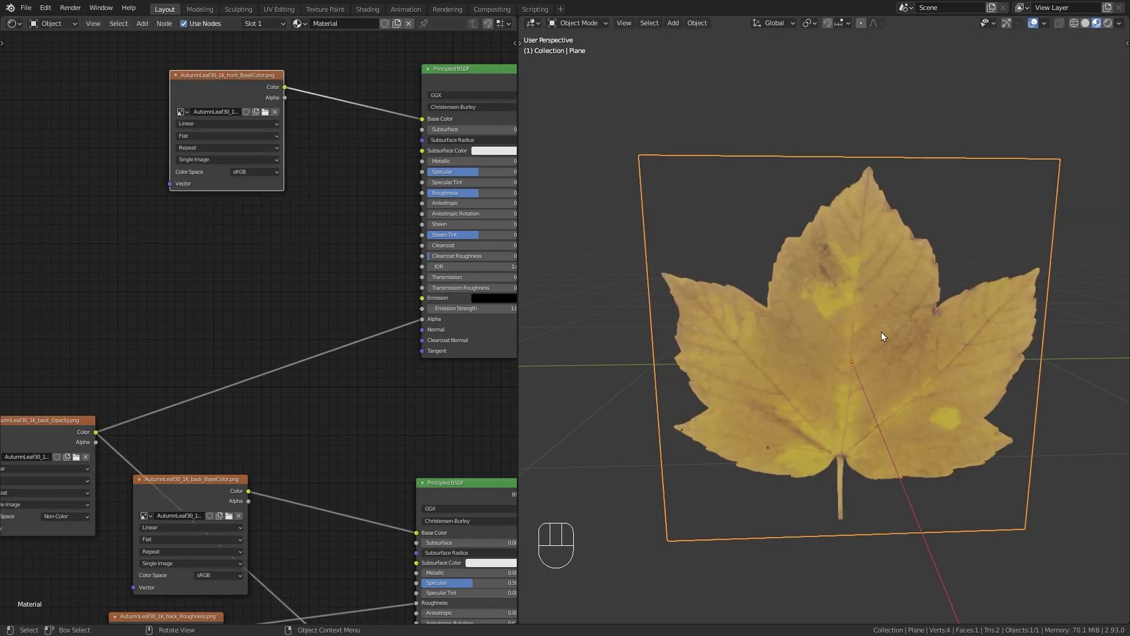
pyautogui.moveTo(881, 331); pyautogui.dragTo(806, 302, button='middle')
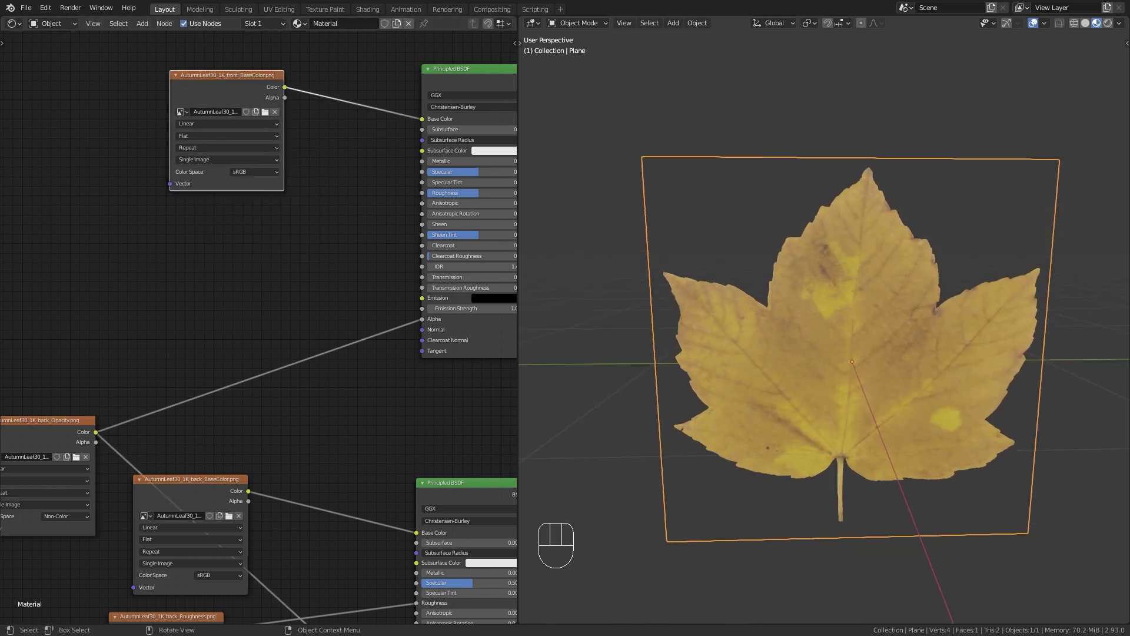
# Bring AutumnLeaf30_1K_front_Normal.png and AutumnLeaf30_1K_front_Roughness.png from the file explorer into Blender's node tree, and move the front BaseColor texture farther up
pyautogui.hotkey('alt', 'Tab')
pyautogui.click(778, 371)
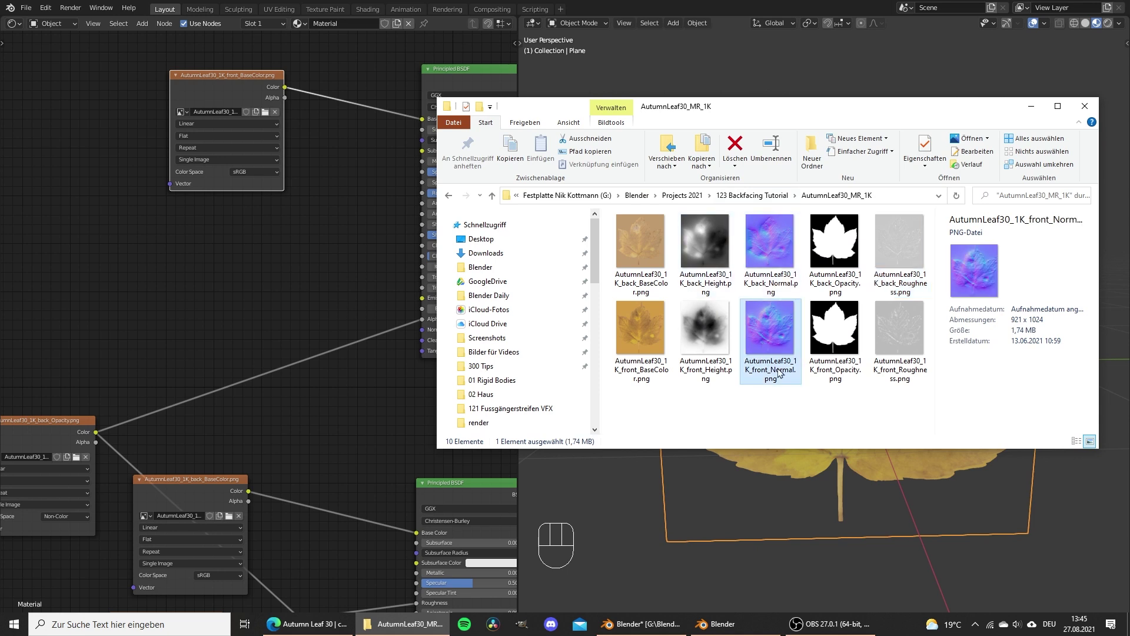
pyautogui.moveTo(778, 370); pyautogui.dragTo(182, 242)
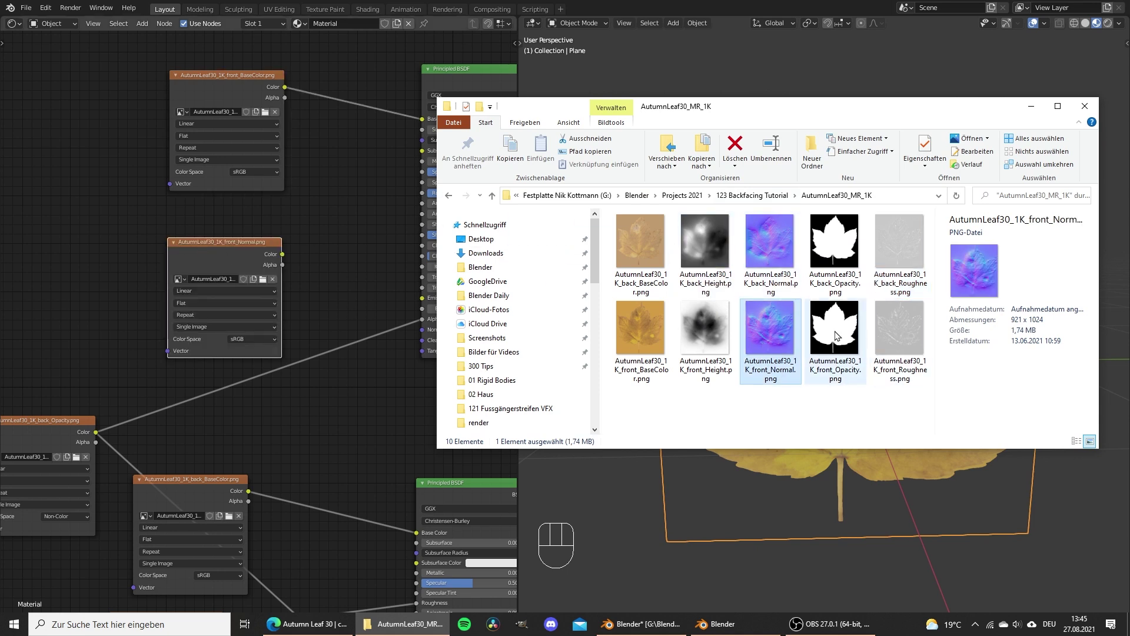
pyautogui.click(905, 354)
pyautogui.moveTo(63, 228); pyautogui.dragTo(63, 229)
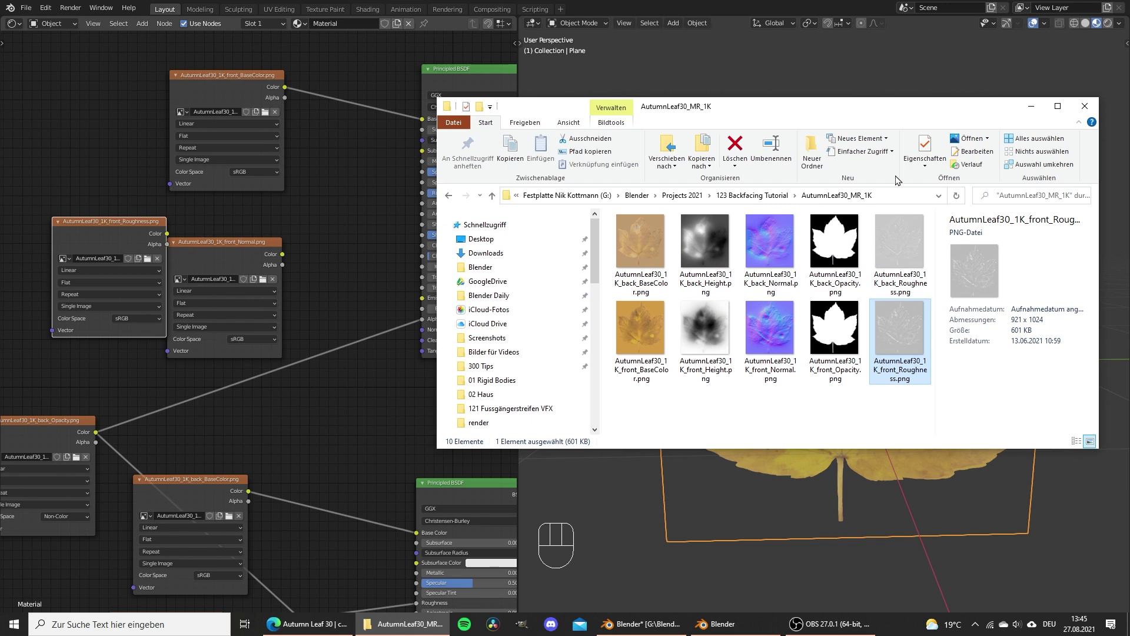
pyautogui.click(1023, 110)
pyautogui.moveTo(216, 95); pyautogui.dragTo(187, 9)
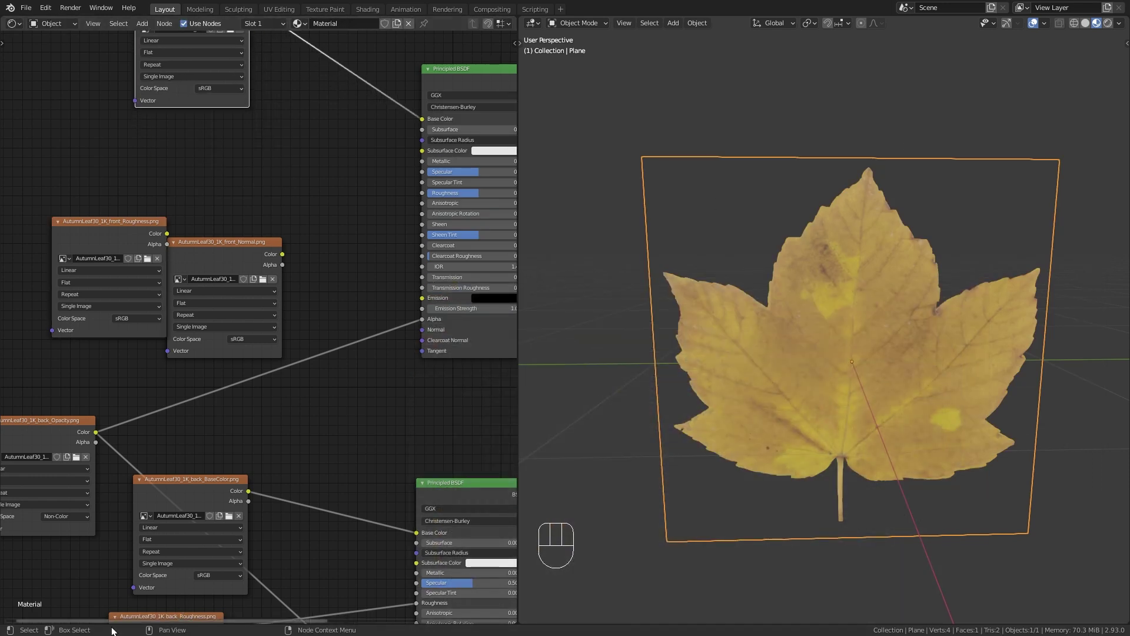
# Set the color space of the front Normal and front Roughness textures to Non-Color
pyautogui.scroll(5, 152, 410)
pyautogui.moveTo(152, 415); pyautogui.dragTo(318, 455, button='middle')
pyautogui.click(412, 386)
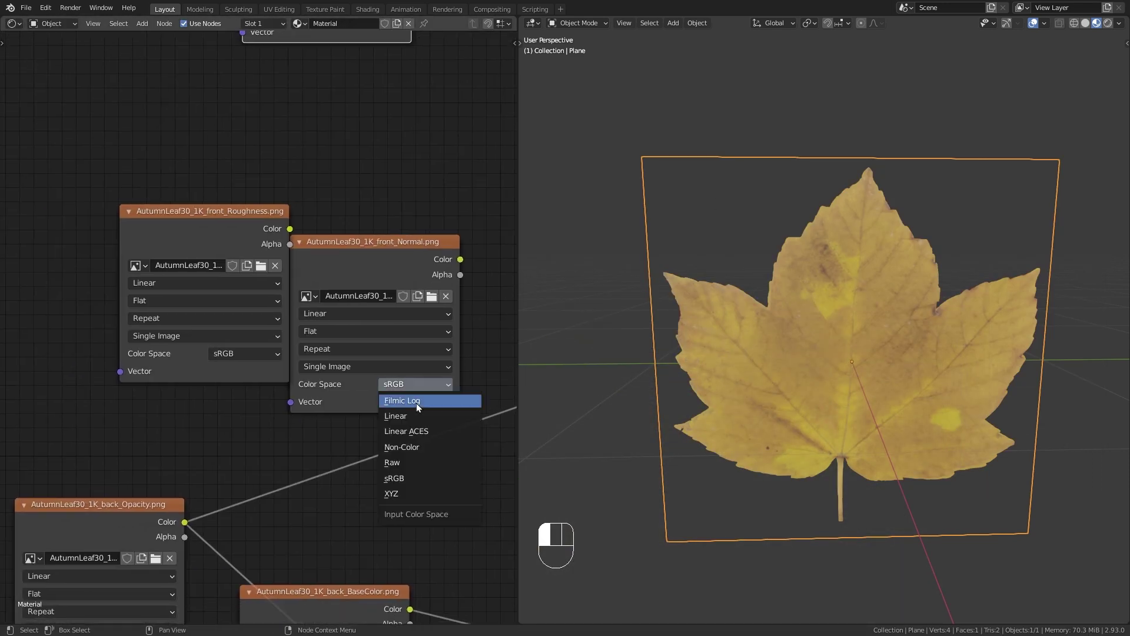
pyautogui.click(416, 448)
pyautogui.click(239, 353)
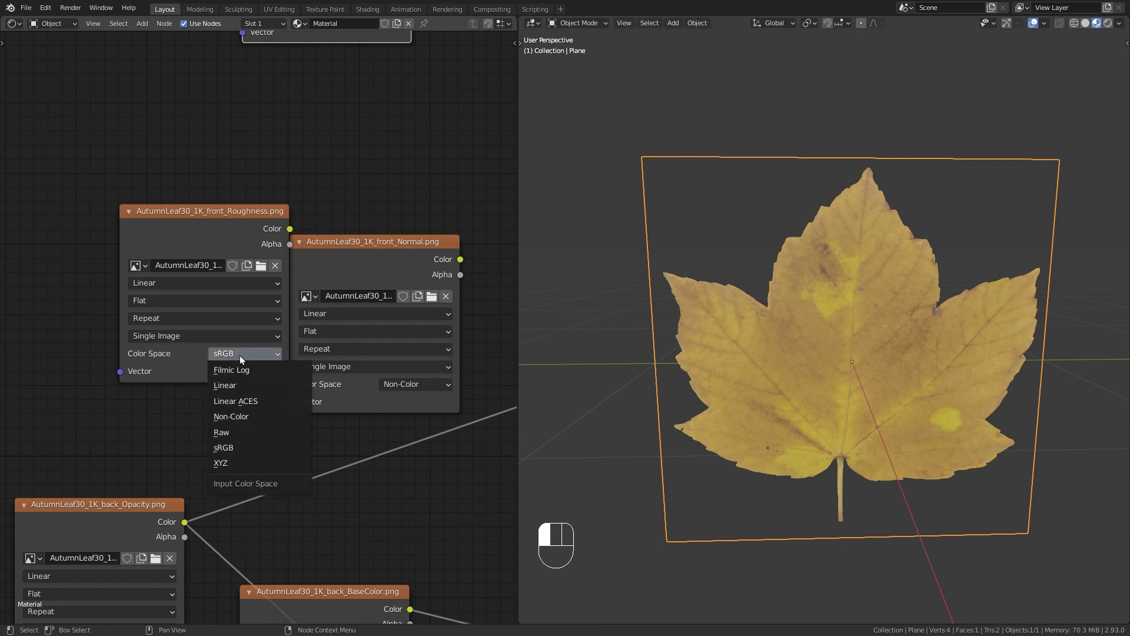
pyautogui.click(253, 416)
# Connect the front Roughness texture's Color output to the front Principled BSDF's Roughness input, and place the texture beneath the front BaseColor texture
pyautogui.scroll(-2, 306, 273)
pyautogui.moveTo(306, 274); pyautogui.dragTo(214, 325, button='middle')
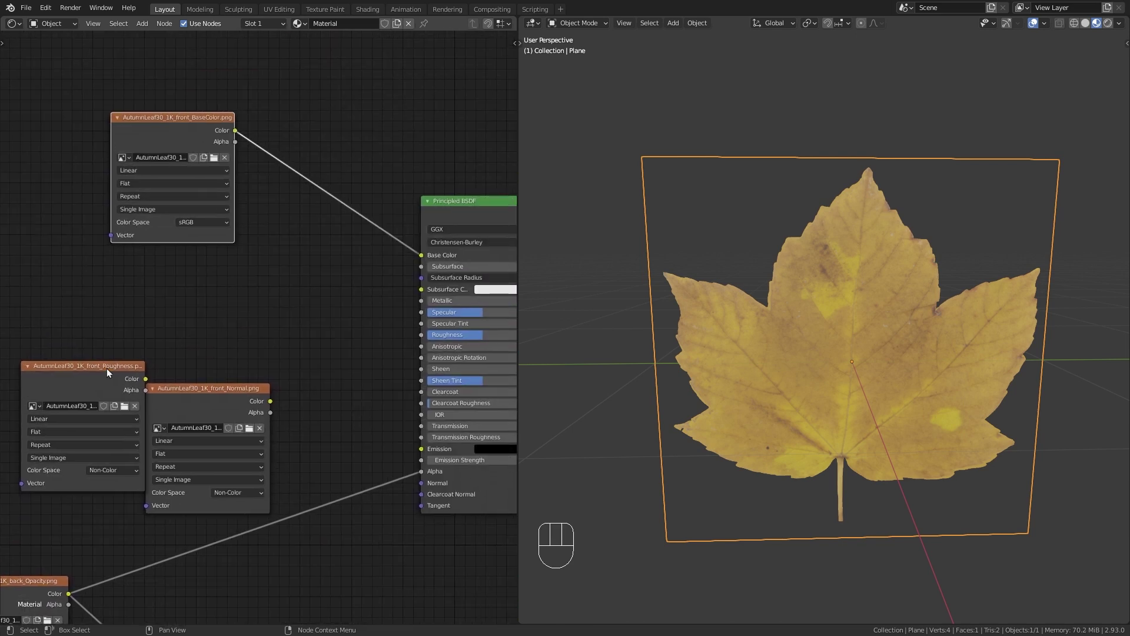
pyautogui.moveTo(133, 389); pyautogui.dragTo(422, 334)
pyautogui.keyDown('shift'); pyautogui.scroll(-6, 351, 310); pyautogui.keyUp('shift')
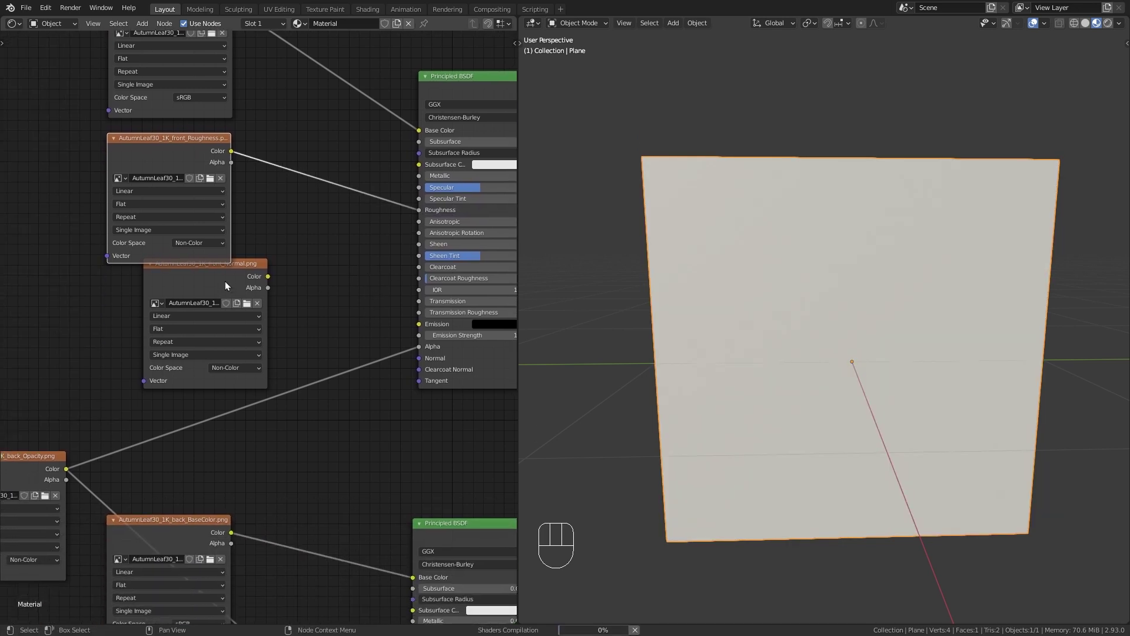
# Place the front Normal texture beneath front Roughness, add a Normal Map node beside it, and link its Normal output to the front Principled BSDF
pyautogui.moveTo(225, 281); pyautogui.dragTo(142, 308)
pyautogui.hotkey('shift', 'a')
pyautogui.moveTo(292, 317)
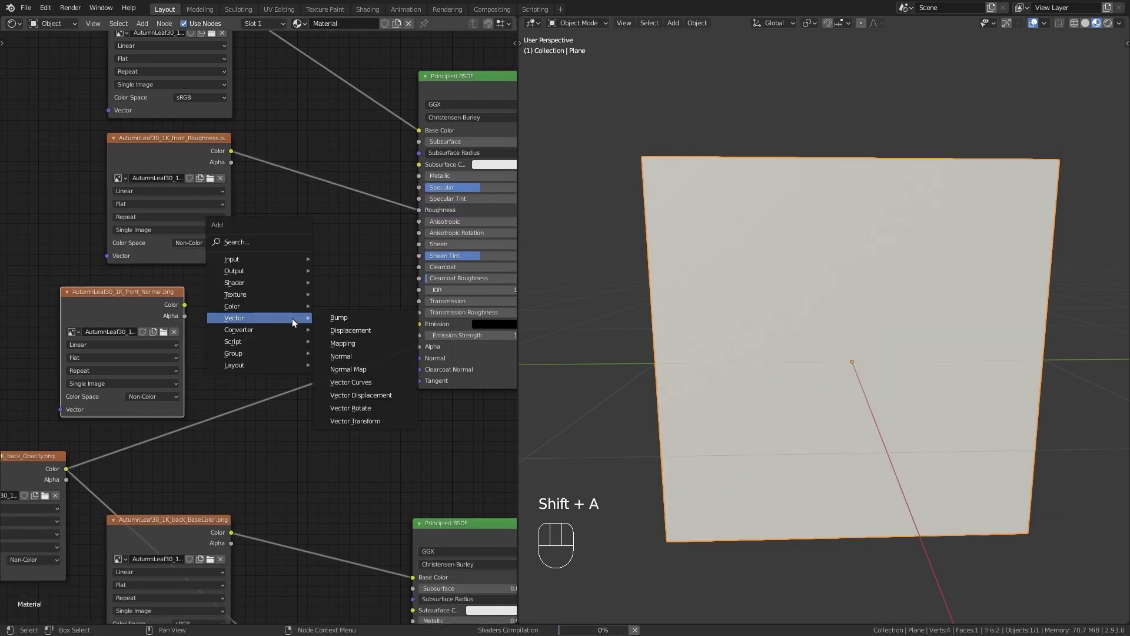
pyautogui.click(373, 369)
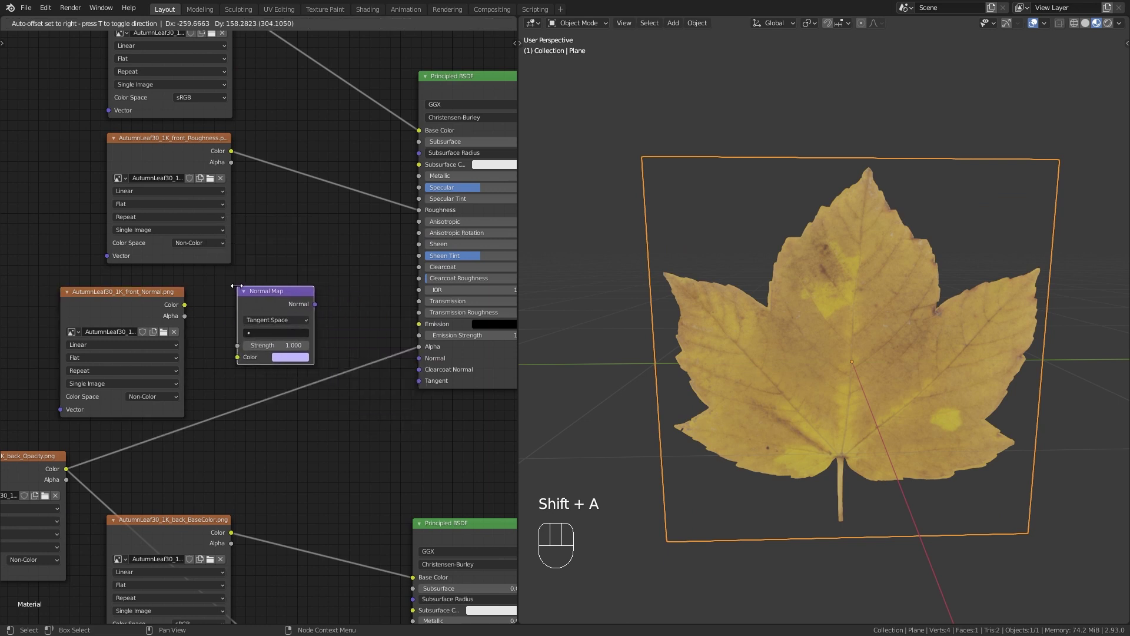
pyautogui.click(318, 305)
pyautogui.moveTo(316, 305); pyautogui.dragTo(390, 356)
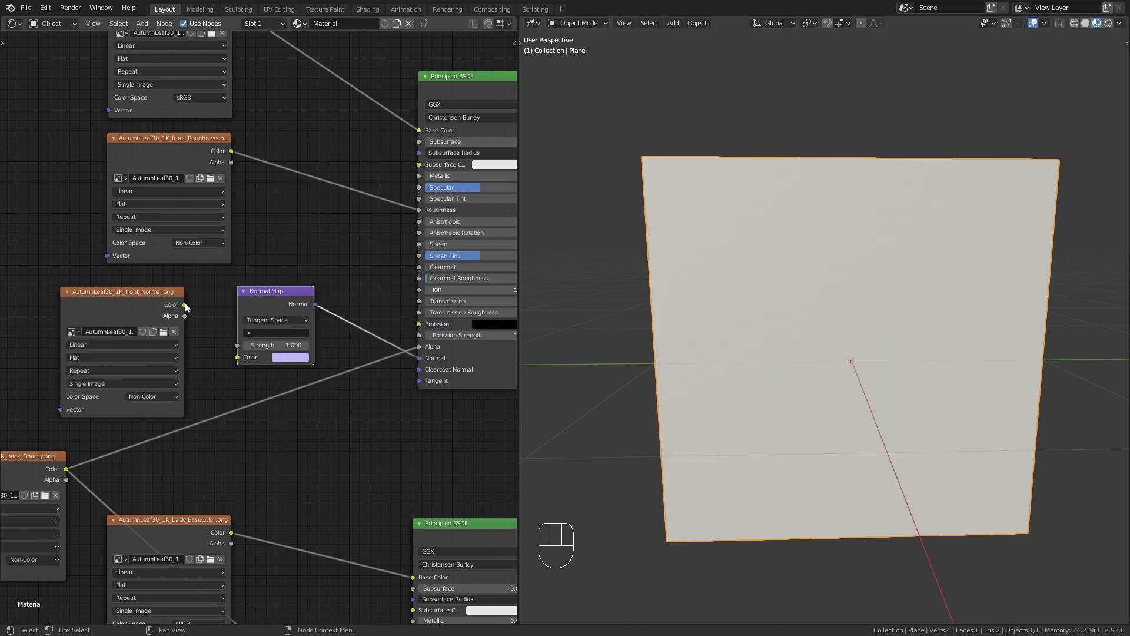
# Connect the front Normal texture's Color output to the Color input of the Normal Map node beside it
pyautogui.moveTo(185, 304); pyautogui.dragTo(241, 357)
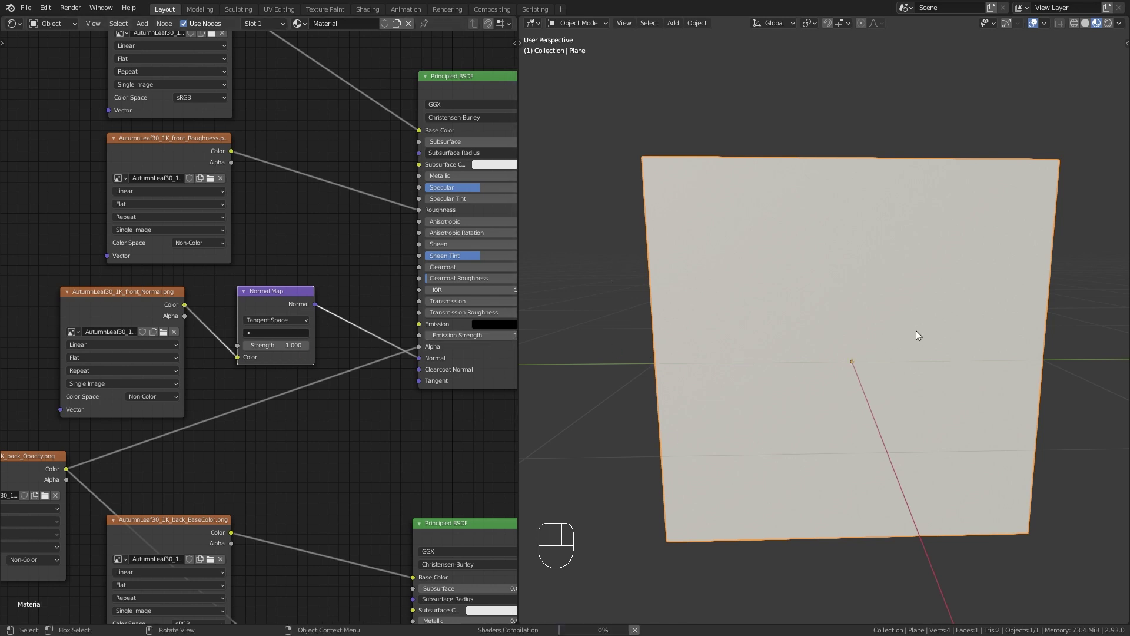
# Show the 3D viewport full screen and examine the leaf plane from both its front and back sides
pyautogui.moveTo(952, 349); pyautogui.dragTo(960, 318, button='middle')
pyautogui.hotkey('ctrl', 'alt', 'space')
pyautogui.scroll(-2, 959, 312)
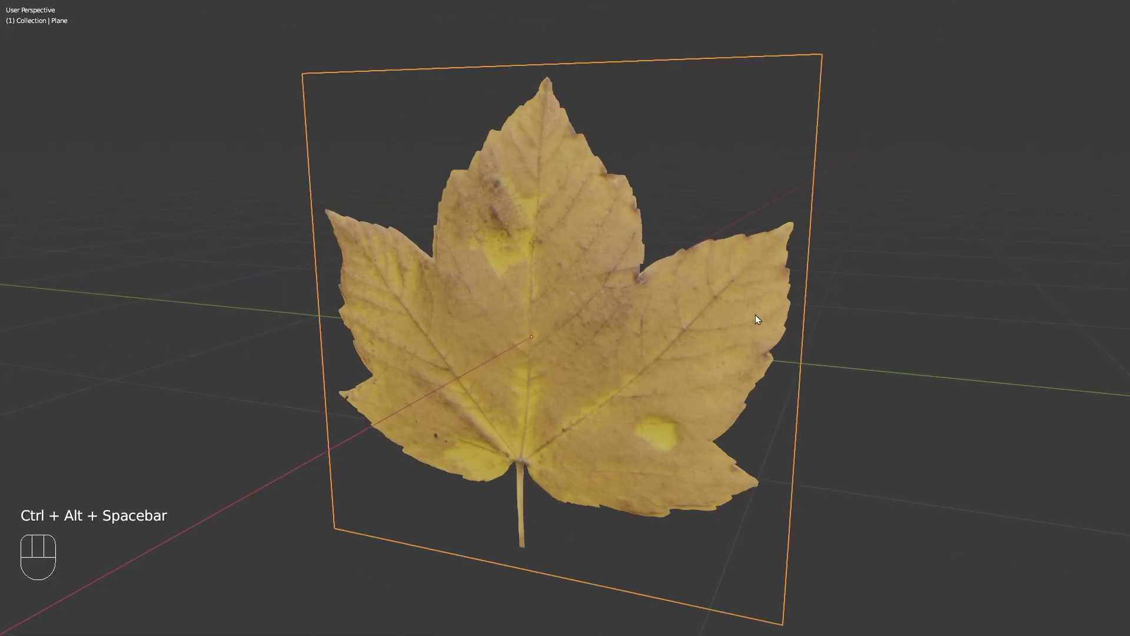
pyautogui.keyDown('shift'); pyautogui.moveTo(519, 333); pyautogui.dragTo(548, 307, button='middle'); pyautogui.keyUp('shift')
pyautogui.scroll(-2, 616, 301)
pyautogui.moveTo(638, 333); pyautogui.dragTo(474, 320, button='middle')
pyautogui.scroll(2, 598, 368)
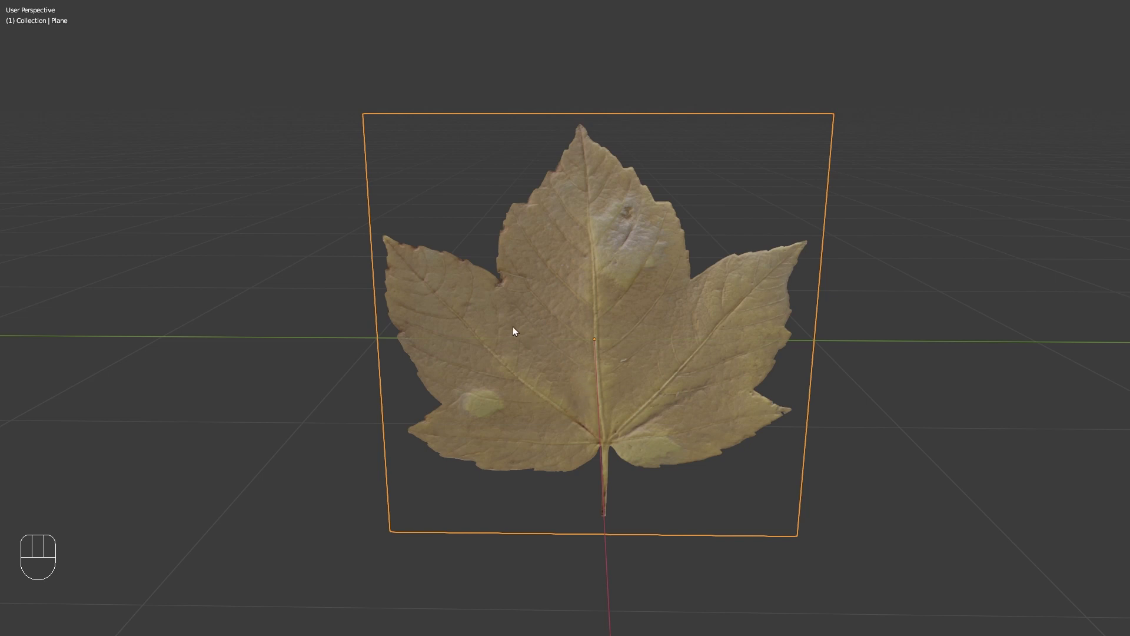
pyautogui.moveTo(514, 332); pyautogui.dragTo(740, 309, button='middle')
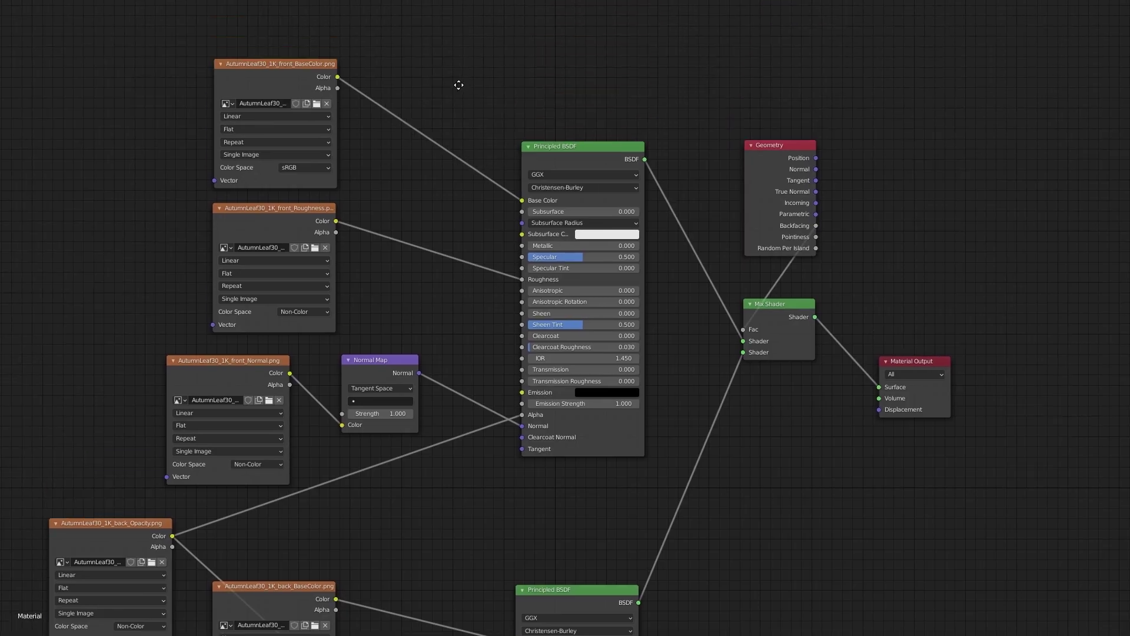
# Examine the complete leaf material node tree full screen, from the front and back texture sets to the Material Output
pyautogui.moveTo(458, 85); pyautogui.dragTo(476, 166, button='middle')
pyautogui.moveTo(935, 323); pyautogui.dragTo(960, 178, button='middle')
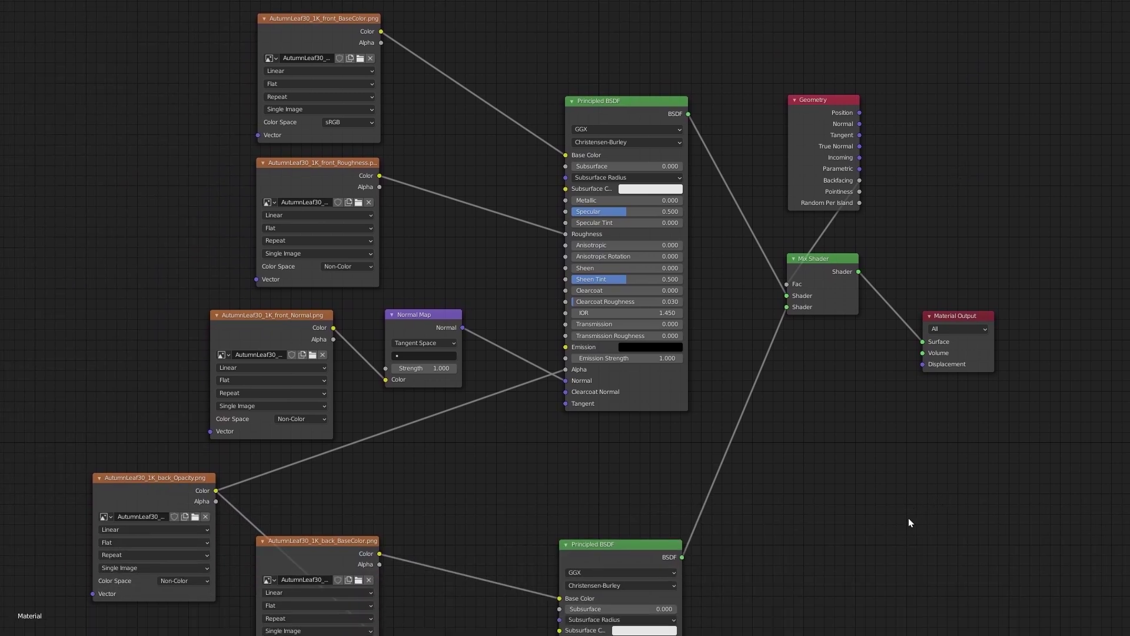
pyautogui.scroll(1, 832, 593)
pyautogui.moveTo(820, 591); pyautogui.dragTo(755, 319, button='middle')
pyautogui.scroll(-4, 865, 336)
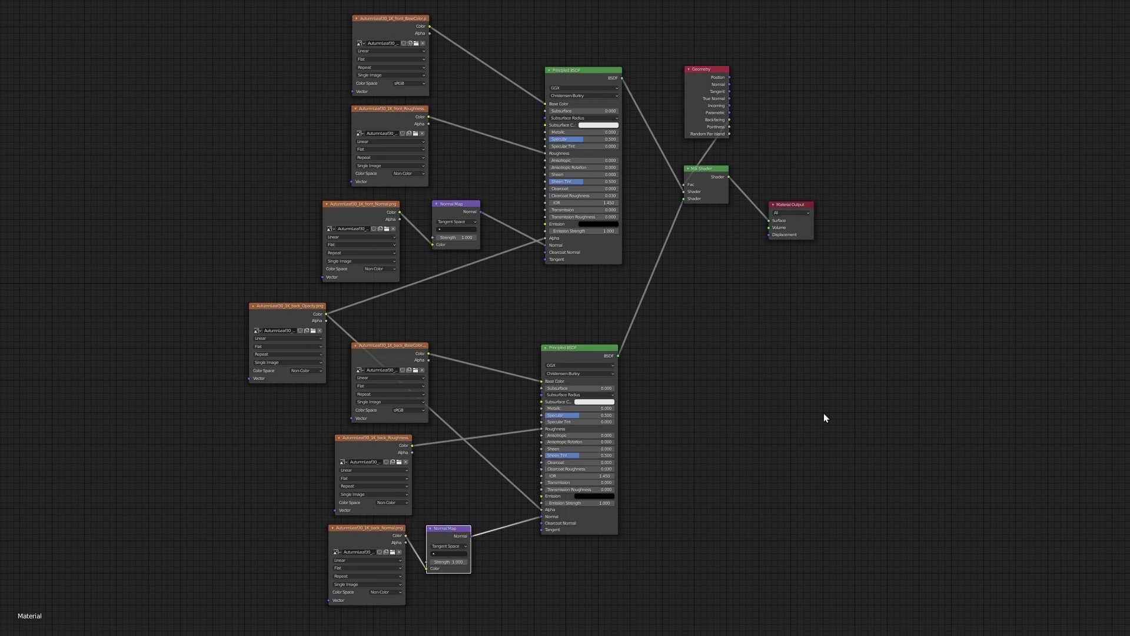